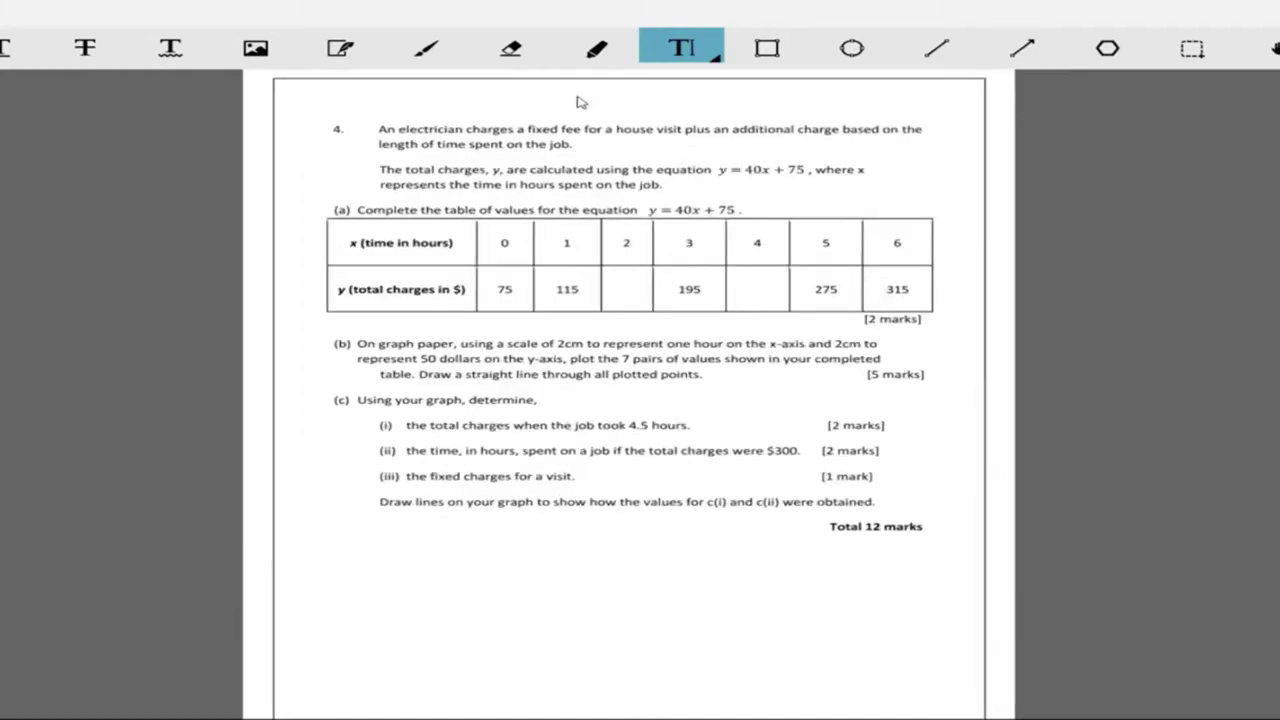
Complete the table of values in the worksheet with 155 for x = 2 and 235 for x = 4.
scroll(577, 102, "up", 1)
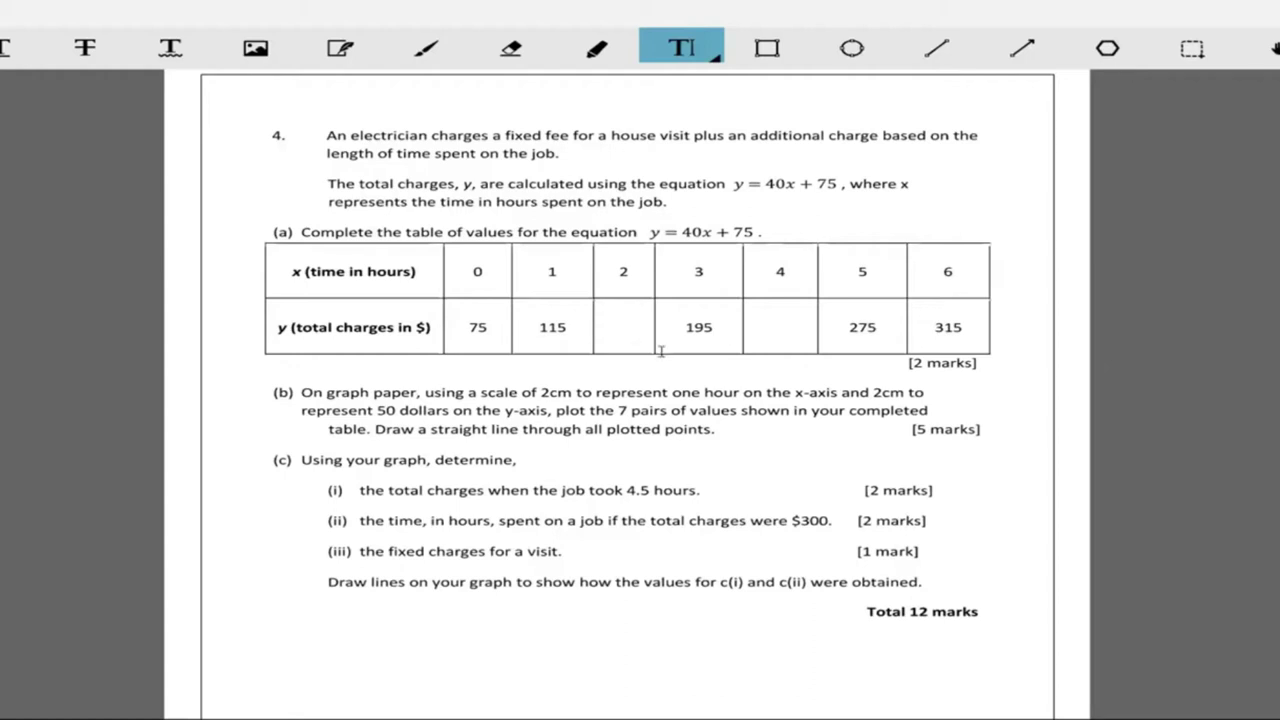
type("155")
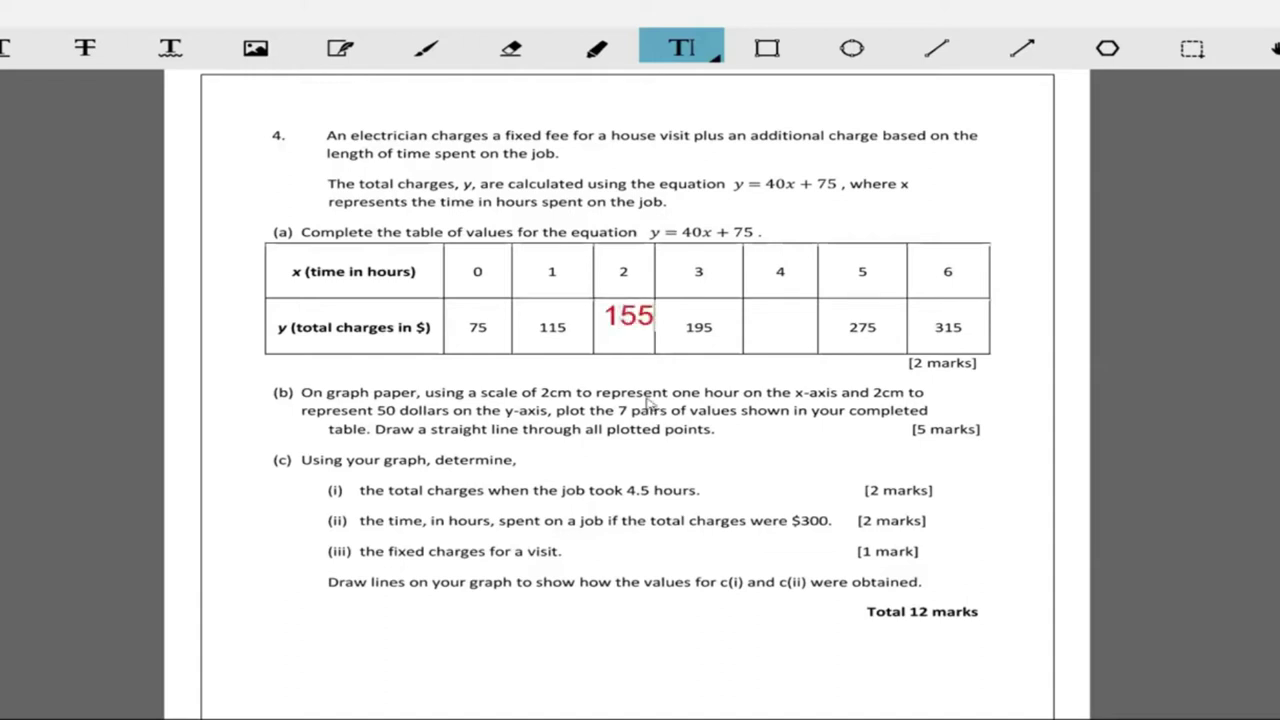
left_click(623, 329)
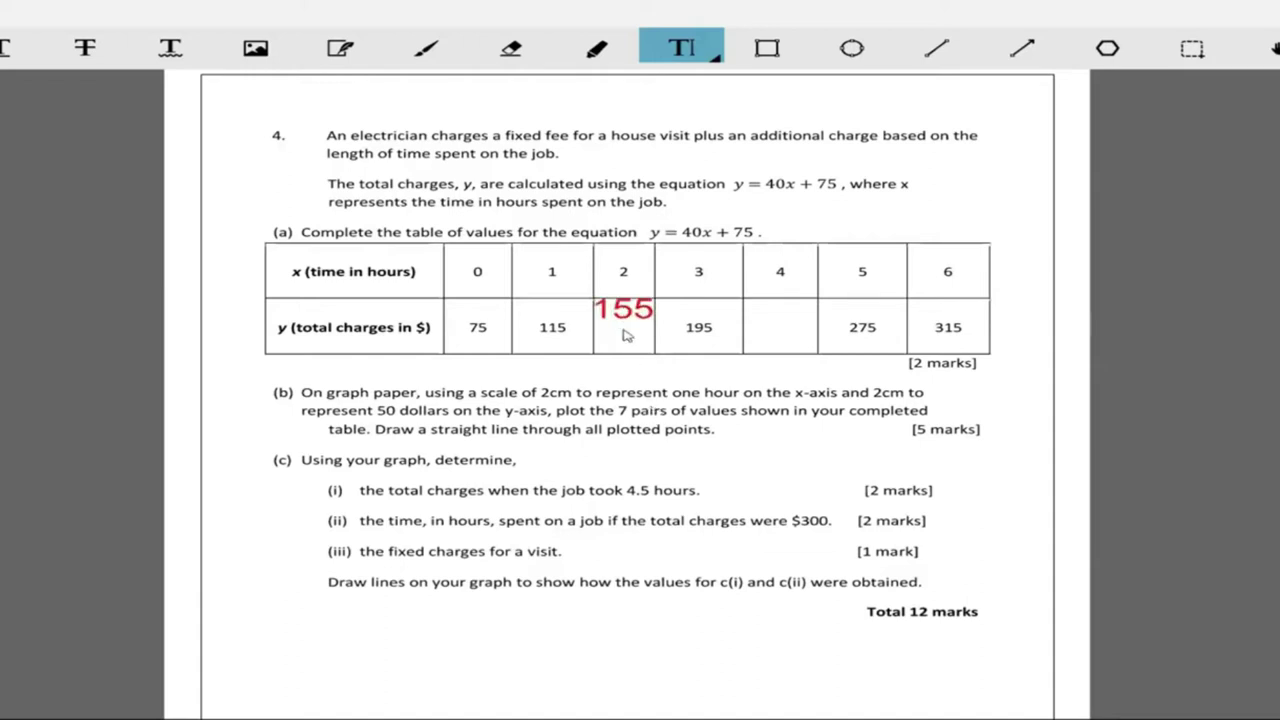
left_click(761, 338)
type("235")
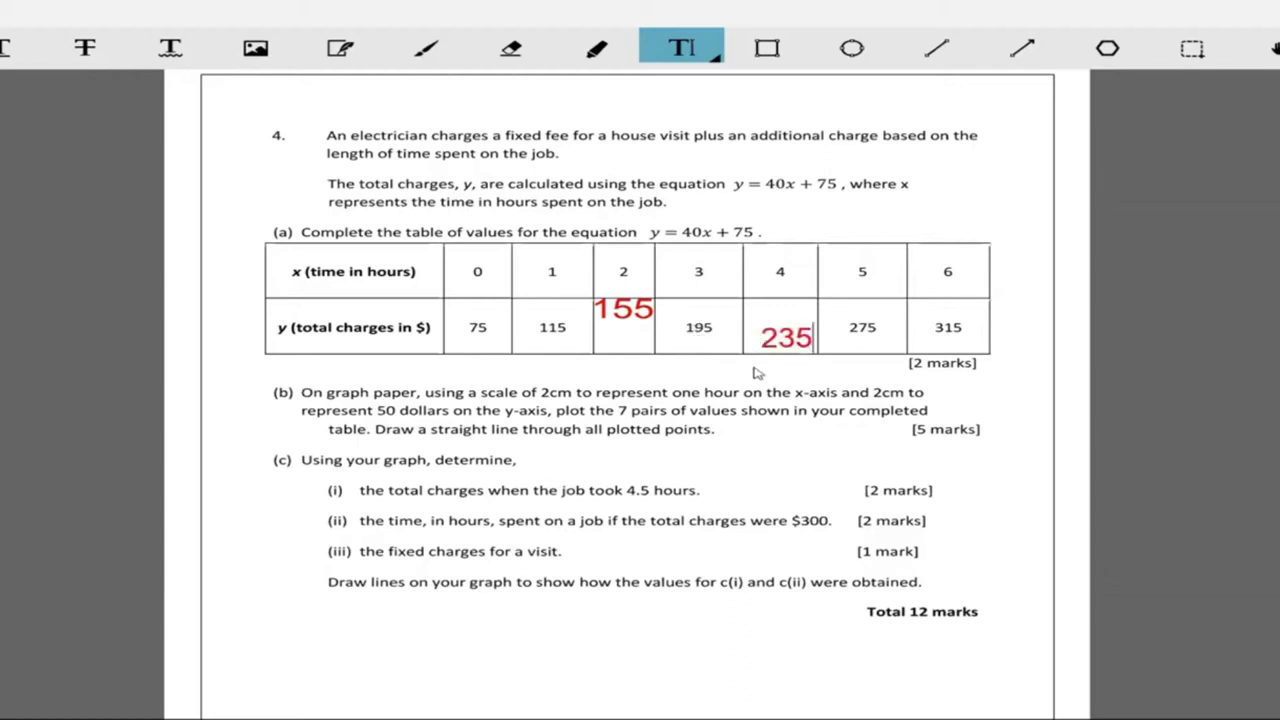
left_click(704, 368)
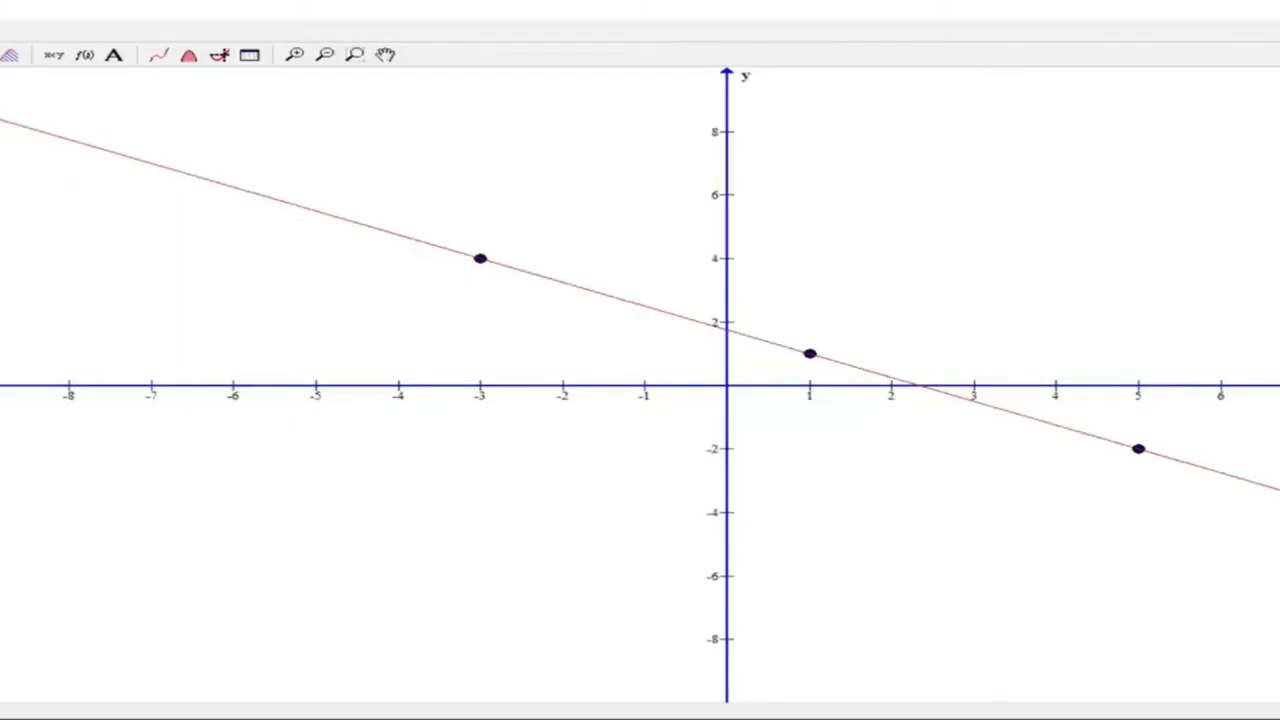
Switch to Graph and start a blank graph, discarding the changes to the existing one.
left_click(28, 71)
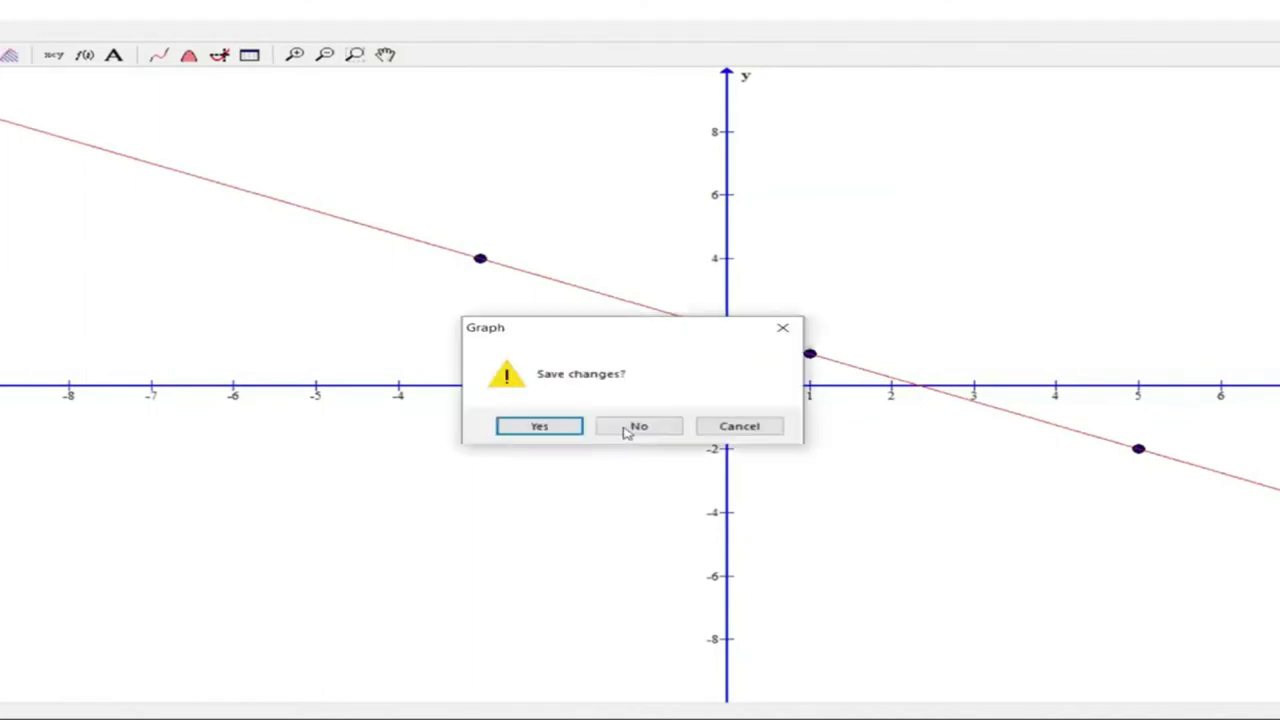
key("n")
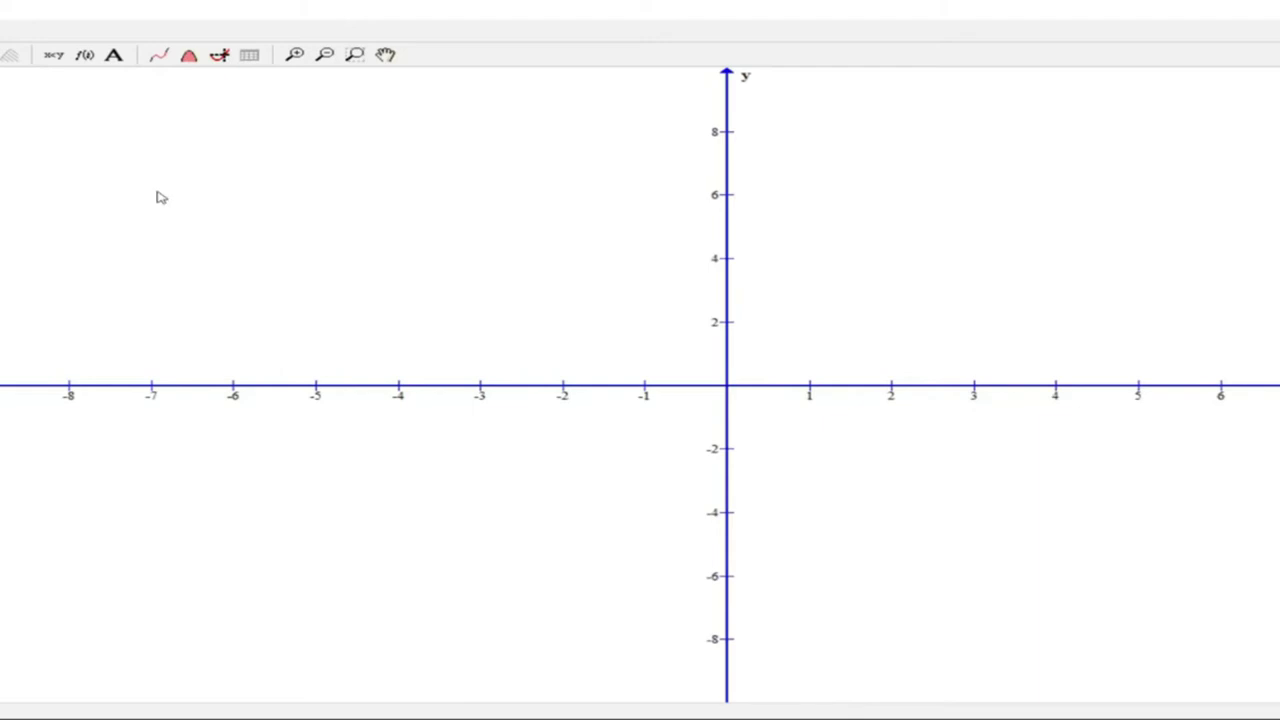
Start a new point series with the points (0, 75), (1, 115) and (2, 155).
key("F4")
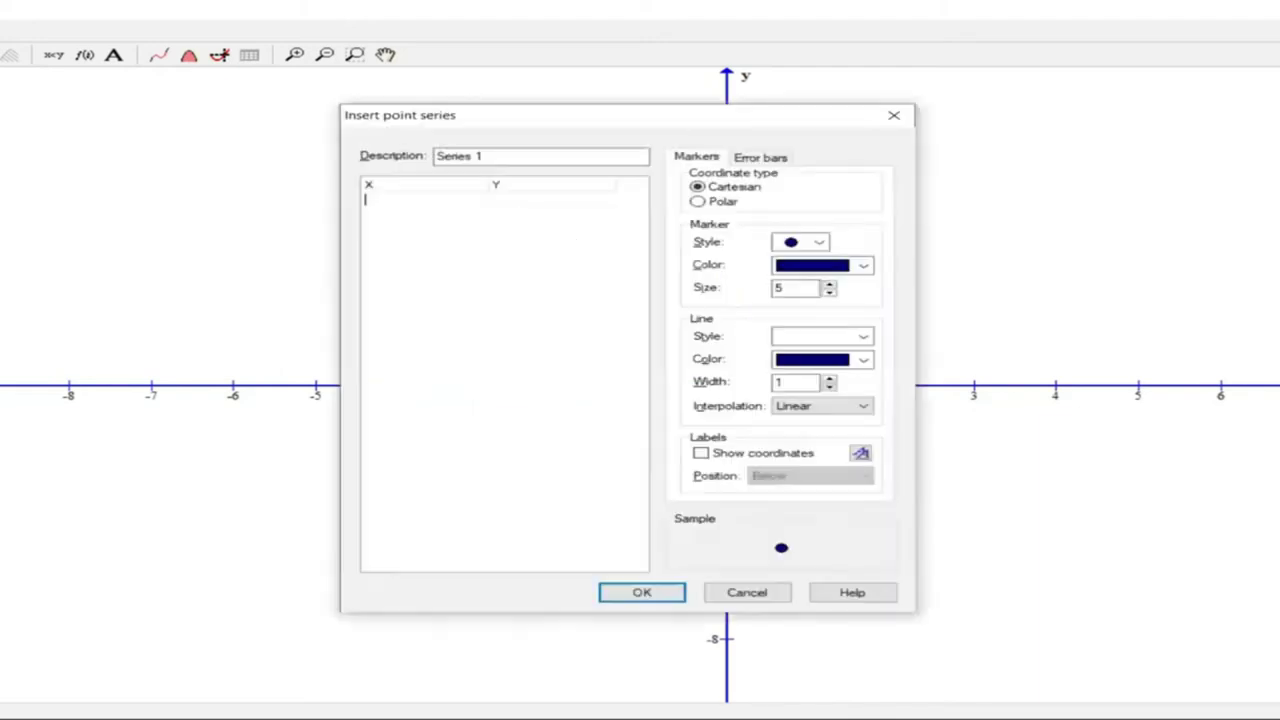
type("0")
key("Tab")
type("75")
key("Tab")
type("1")
key("Tab")
type("115")
key("Tab")
type("2")
key("Tab")
type("155")
key("Tab")
Add the points (3, 195), (4, 235), (5, 275) and (6, 315) and insert the series into the graph.
type("3")
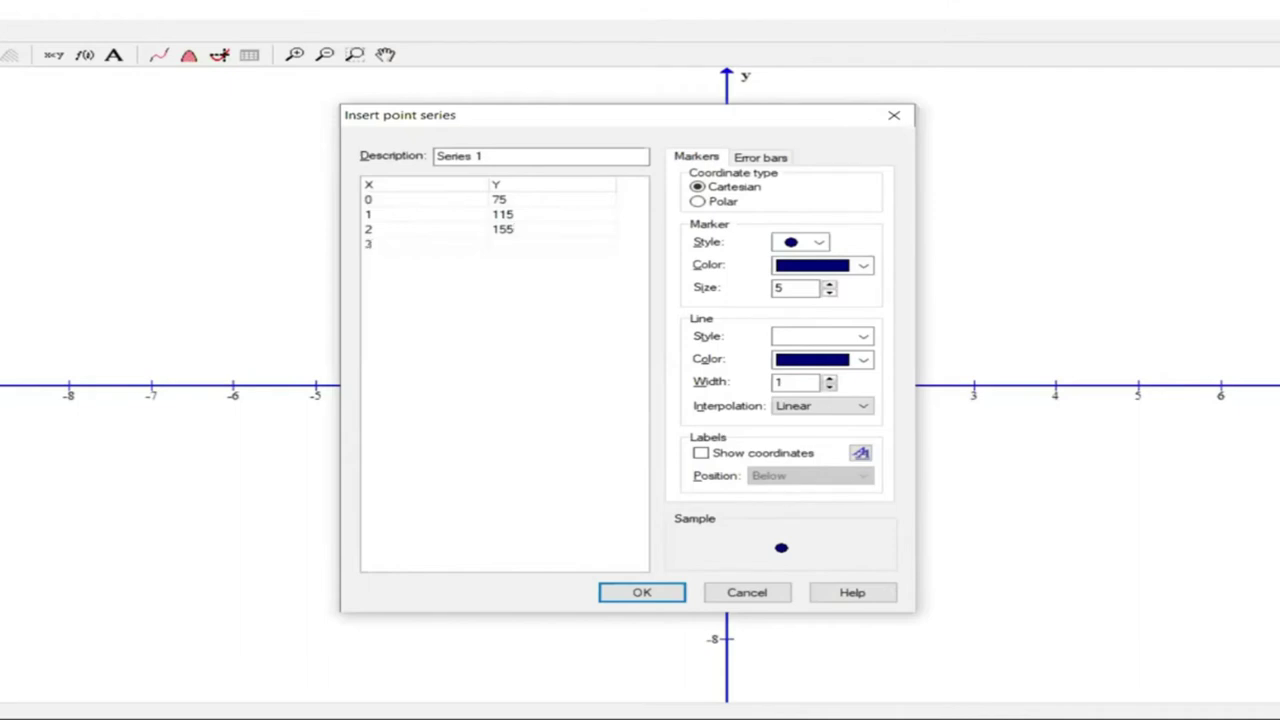
key("Tab")
type("195")
key("Down")
key("Left")
type("4")
key("Tab")
type("235")
key("Down")
key("Left")
type("5")
key("Tab")
type("275")
key("Down")
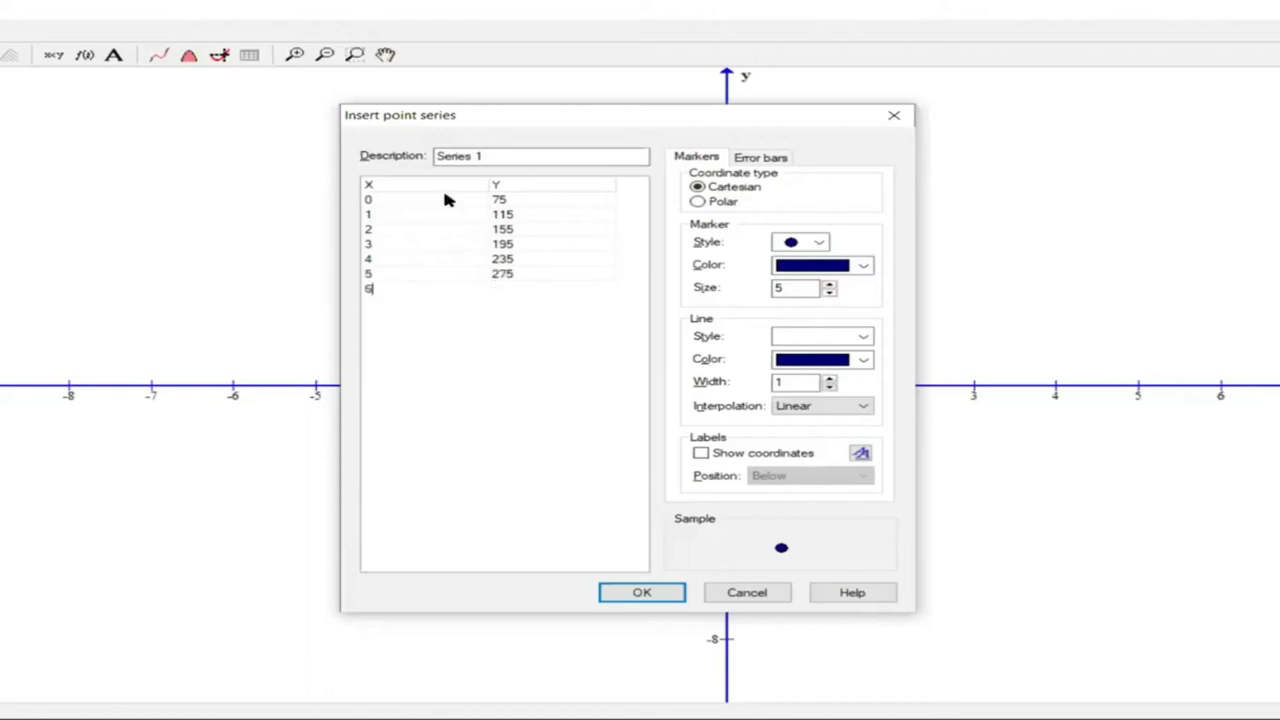
type("315")
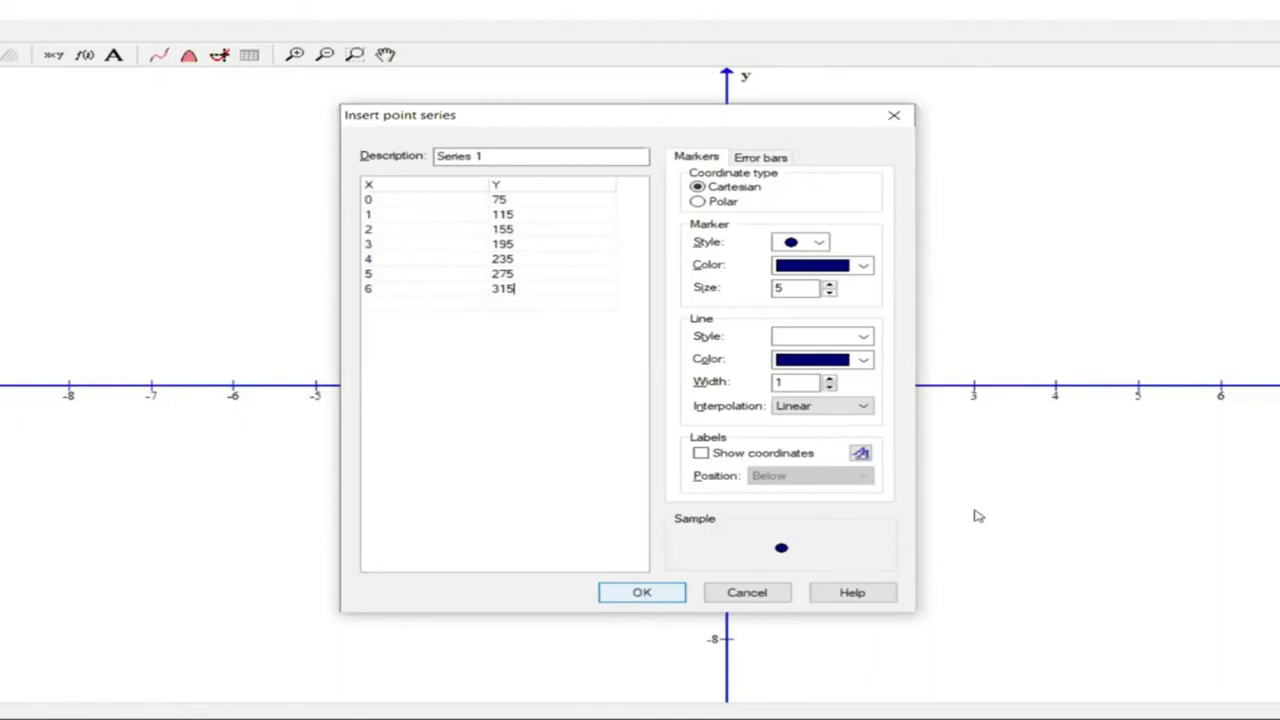
key("Return")
Examine the plotted series at different scales until all points from (0, 75) to (6, 315) fit in view.
scroll(977, 515, "down", 2)
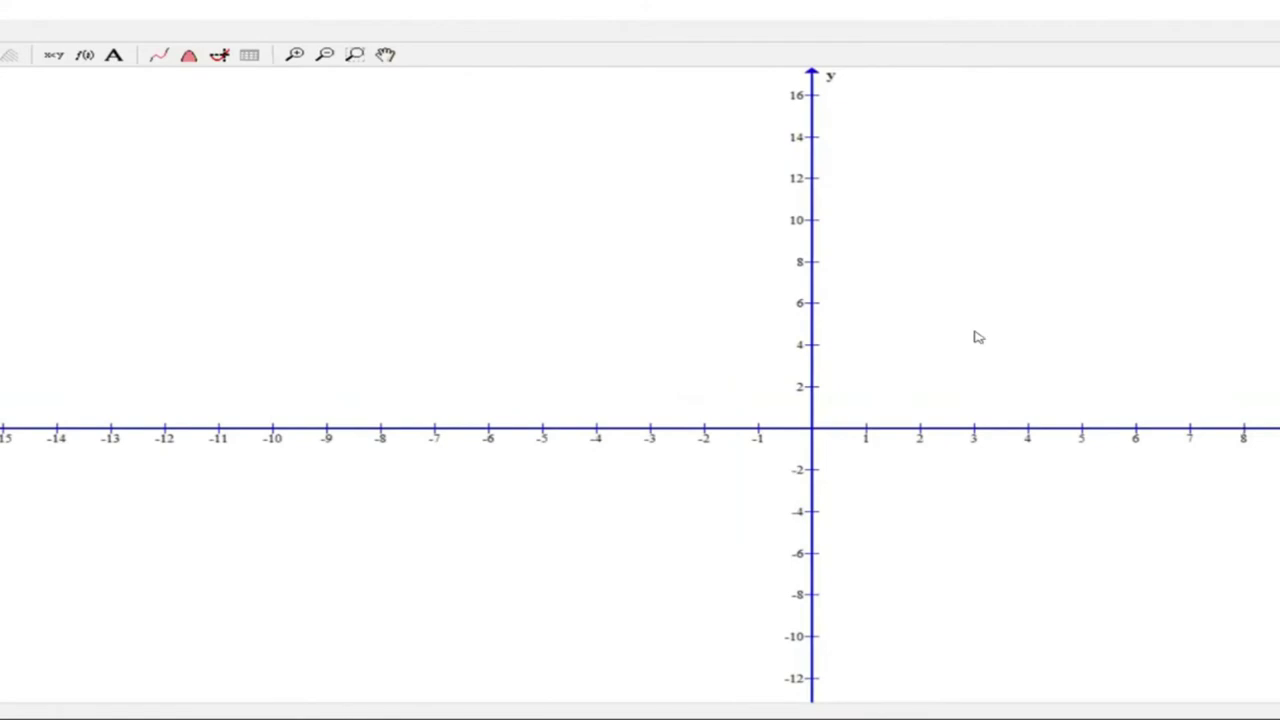
left_click(385, 55)
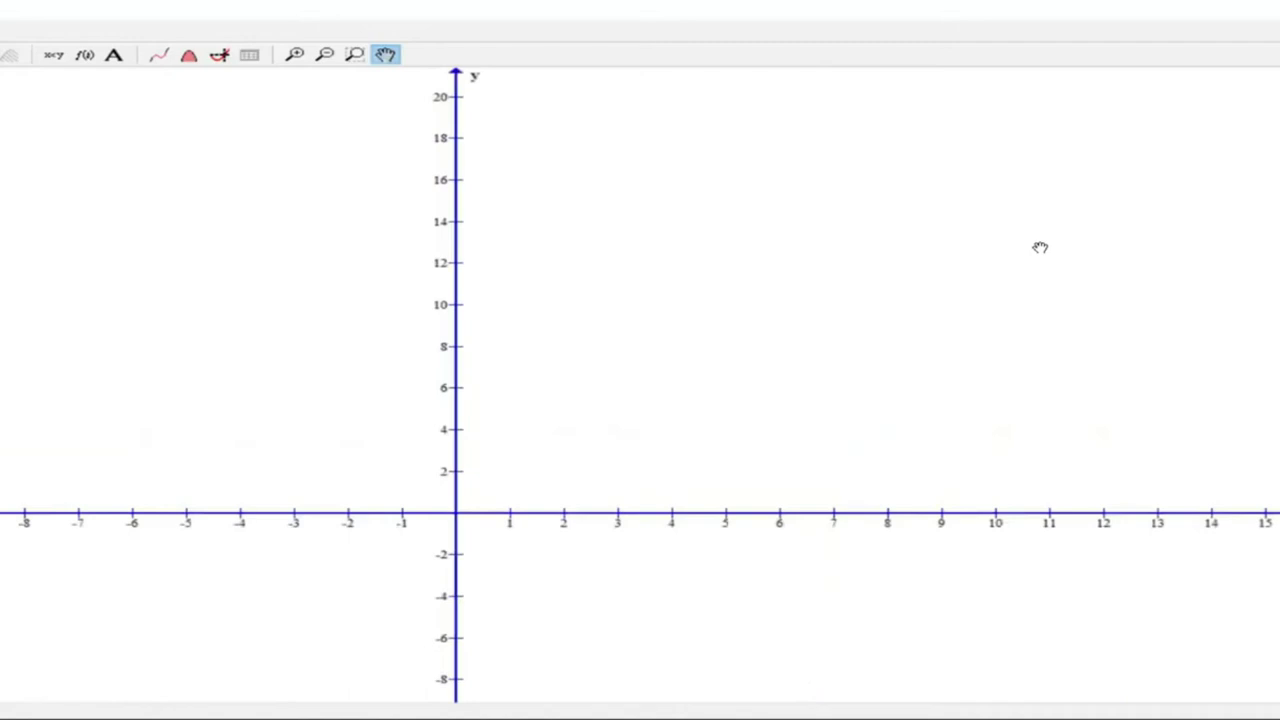
scroll(1040, 245, "down", 2)
scroll(893, 409, "down", 1)
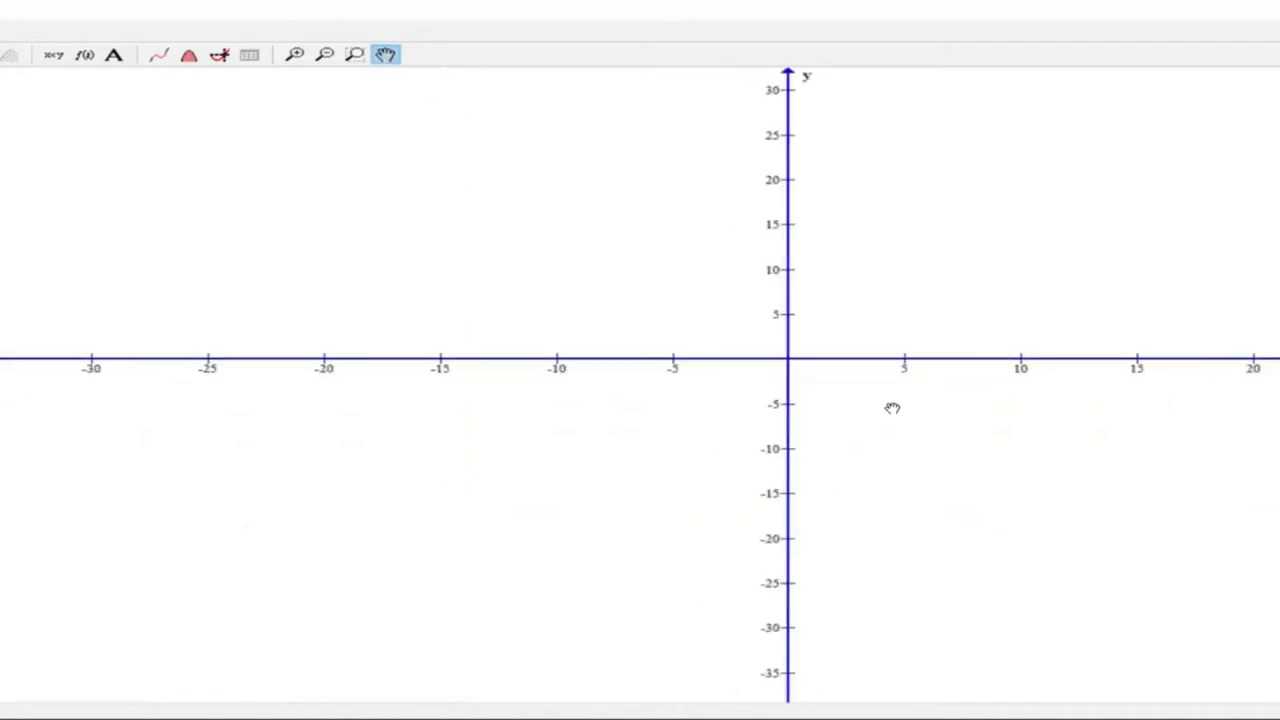
left_click_drag(756, 393, 737, 395)
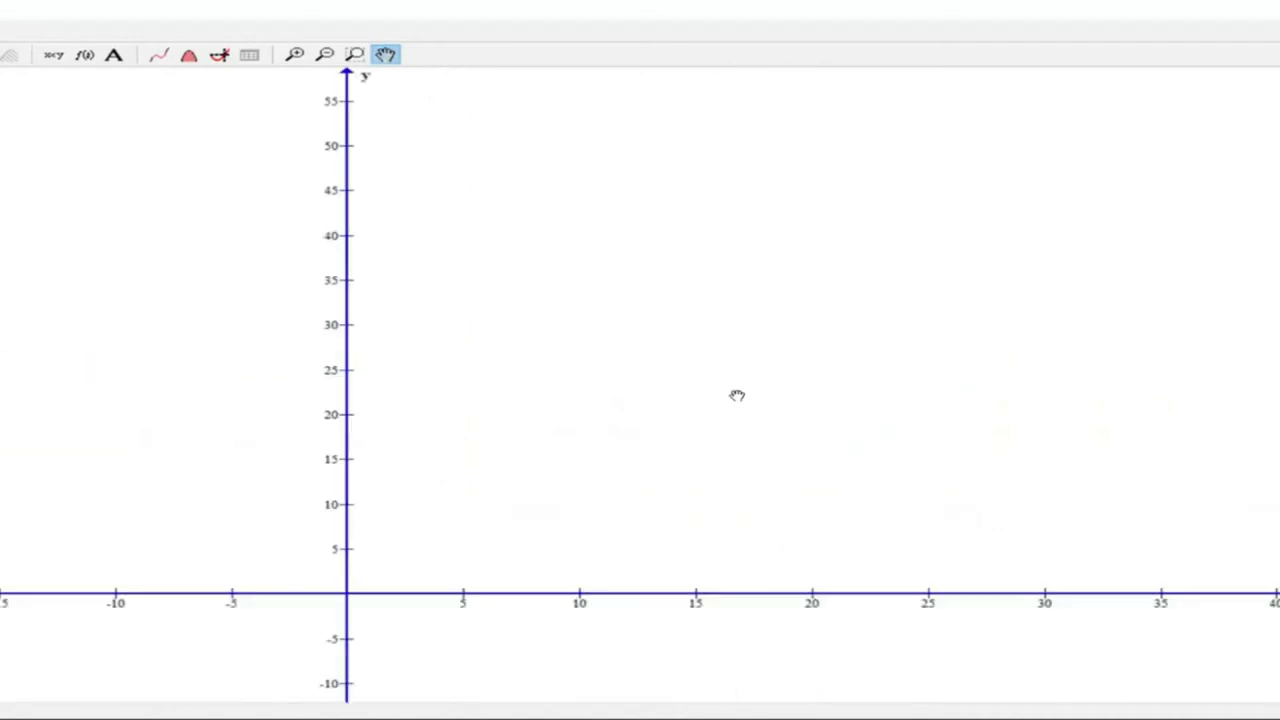
left_click_drag(1020, 371, 763, 457)
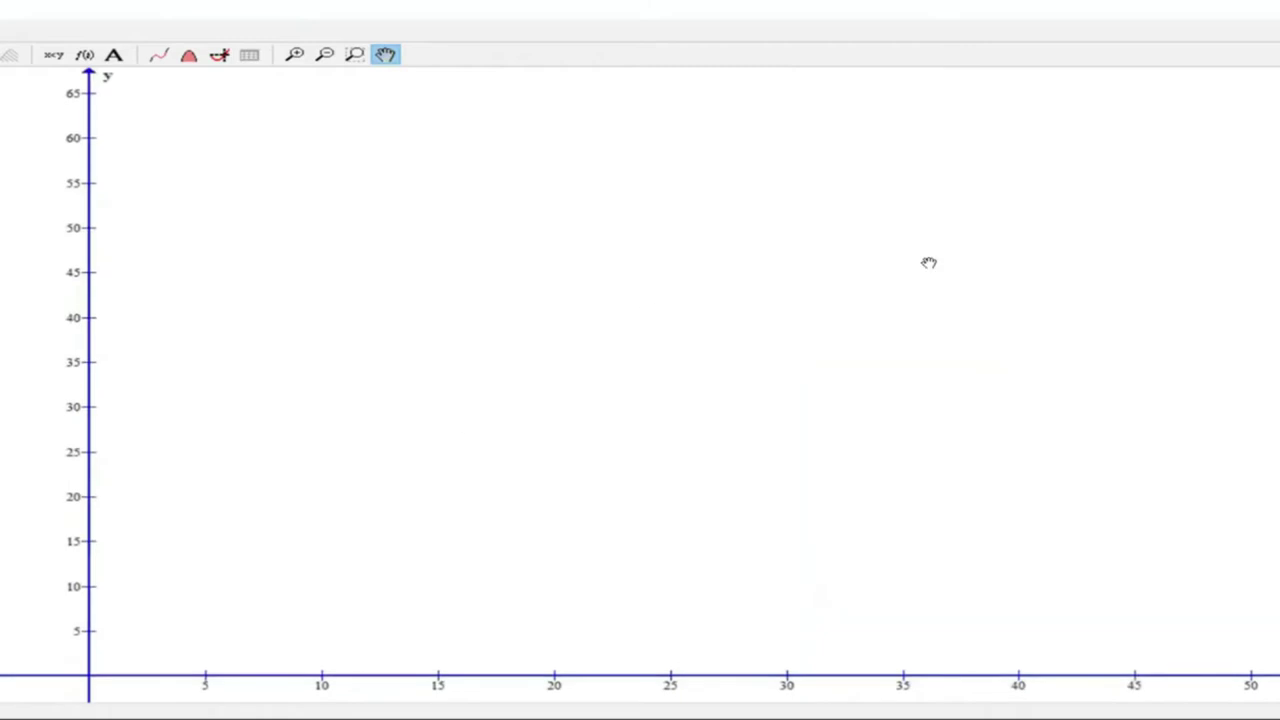
left_click_drag(928, 263, 734, 260)
left_click_drag(495, 283, 420, 297)
left_click_drag(620, 300, 891, 315)
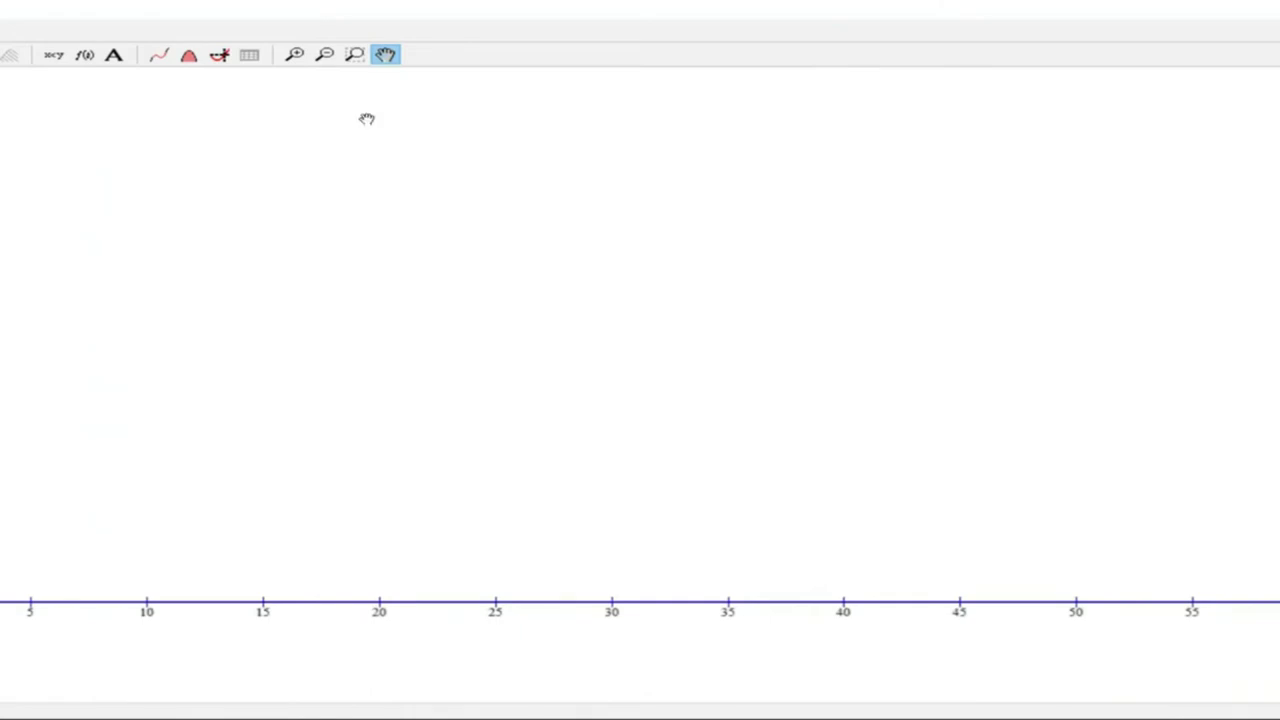
left_click_drag(372, 100, 384, 228)
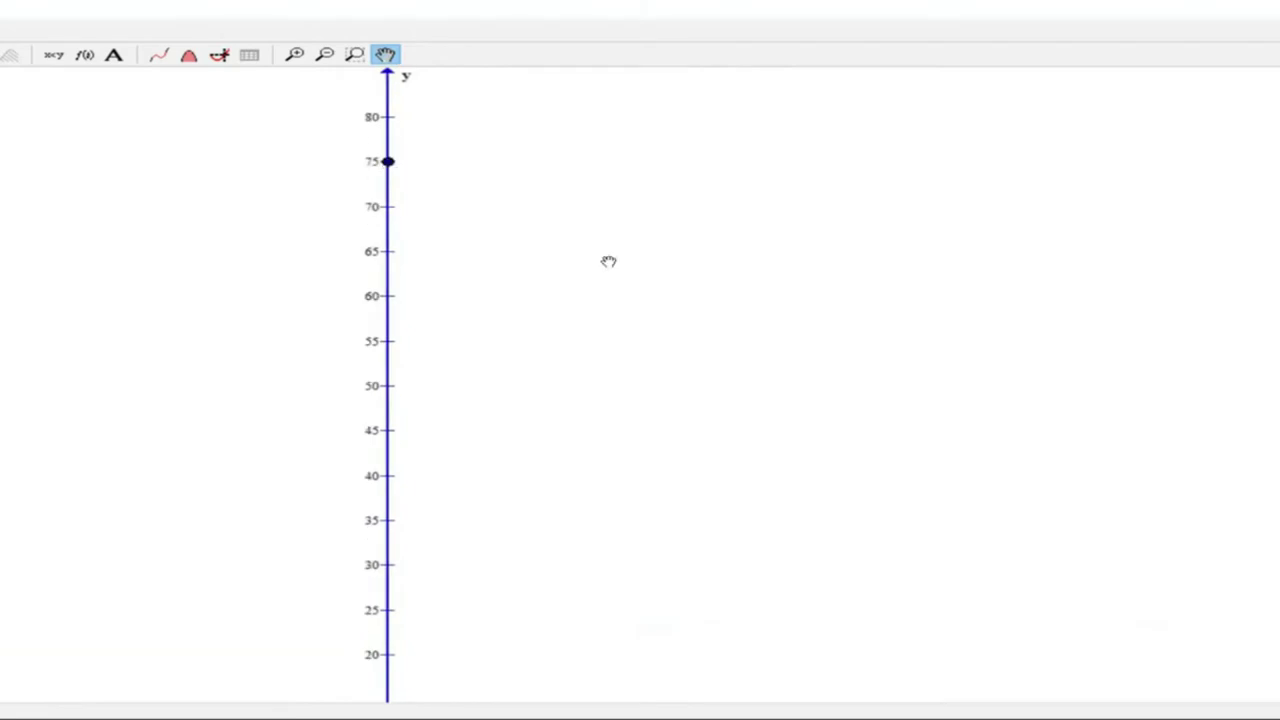
scroll(608, 261, "down", 1)
scroll(608, 261, "down", 1)
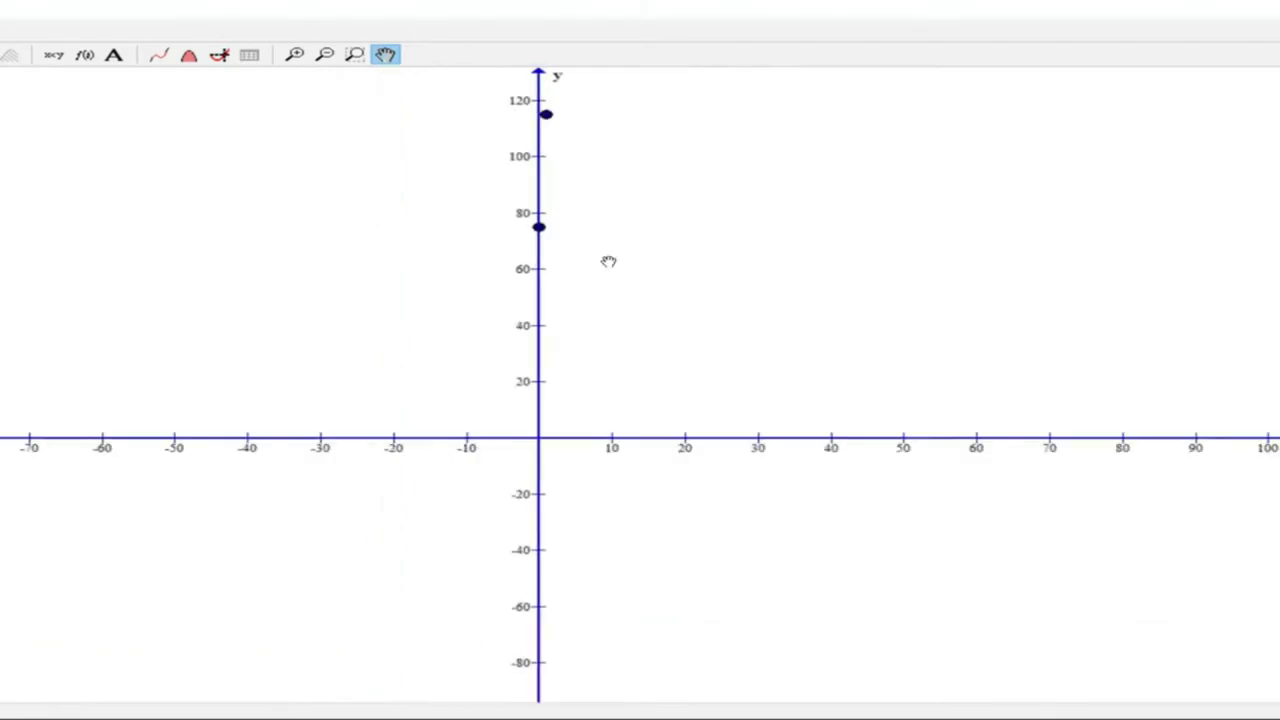
scroll(608, 261, "down", 1)
scroll(846, 371, "down", 1)
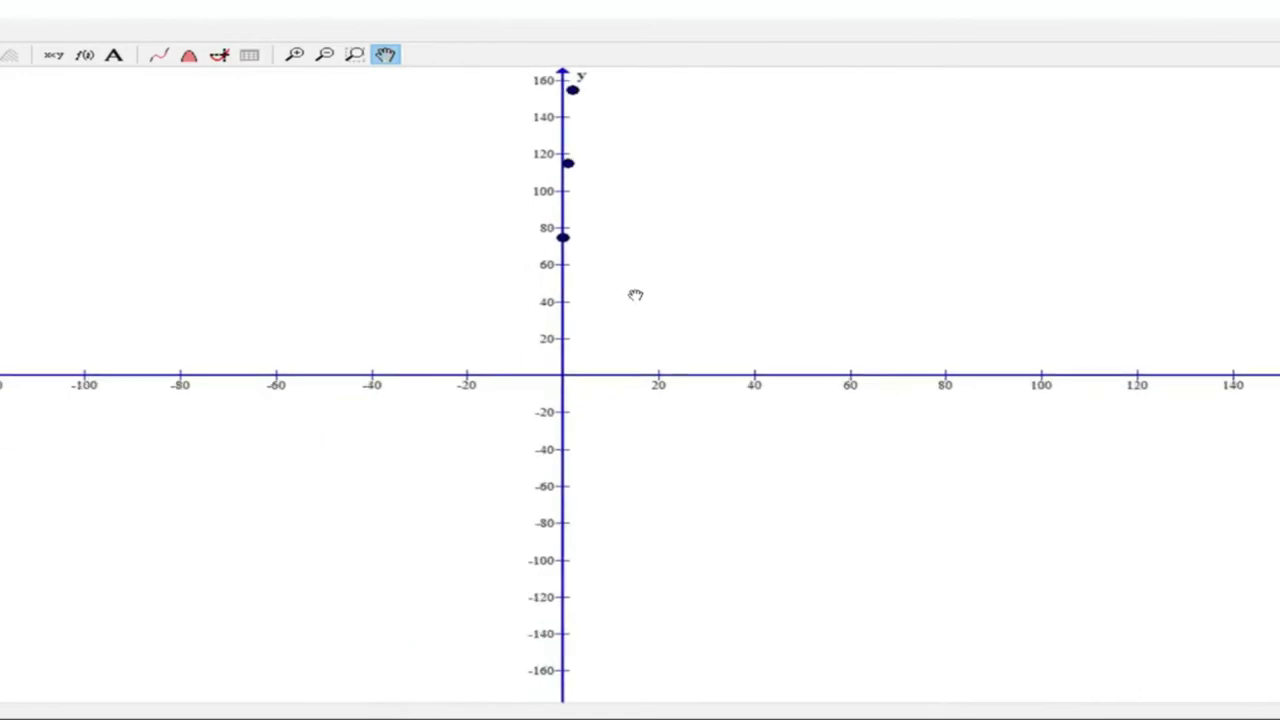
left_click_drag(474, 208, 218, 211)
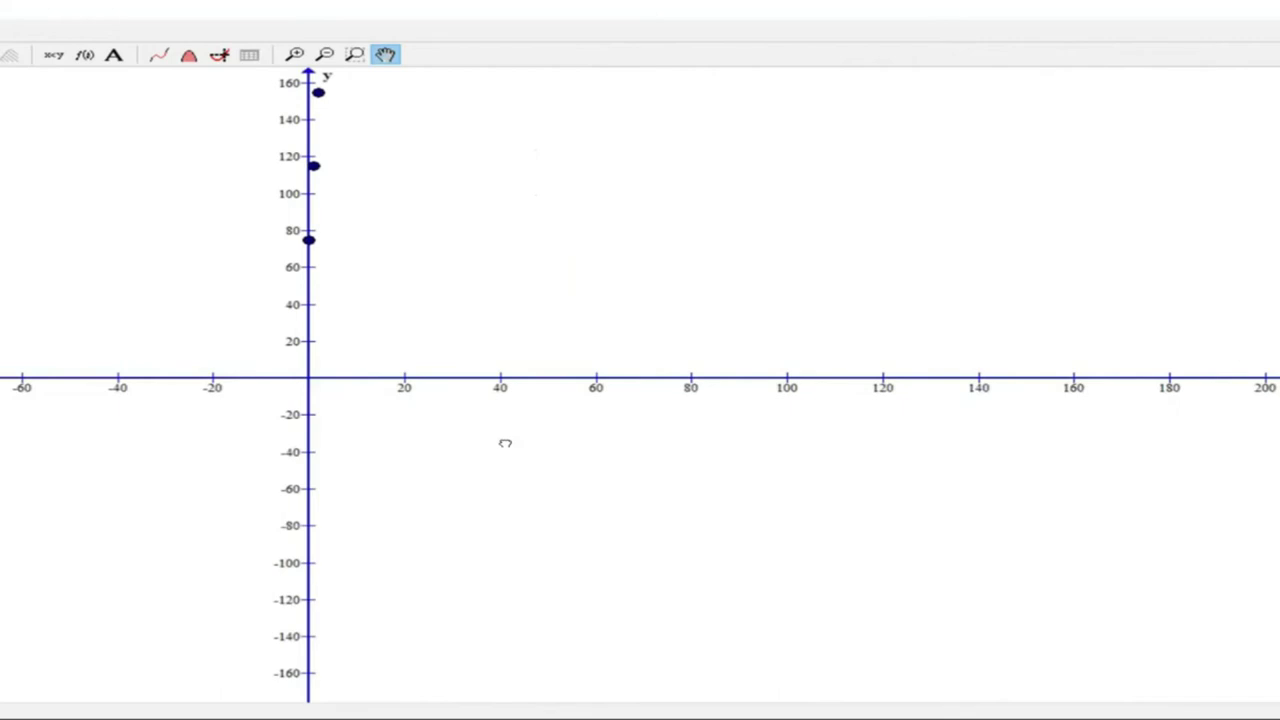
left_click_drag(584, 542, 618, 572)
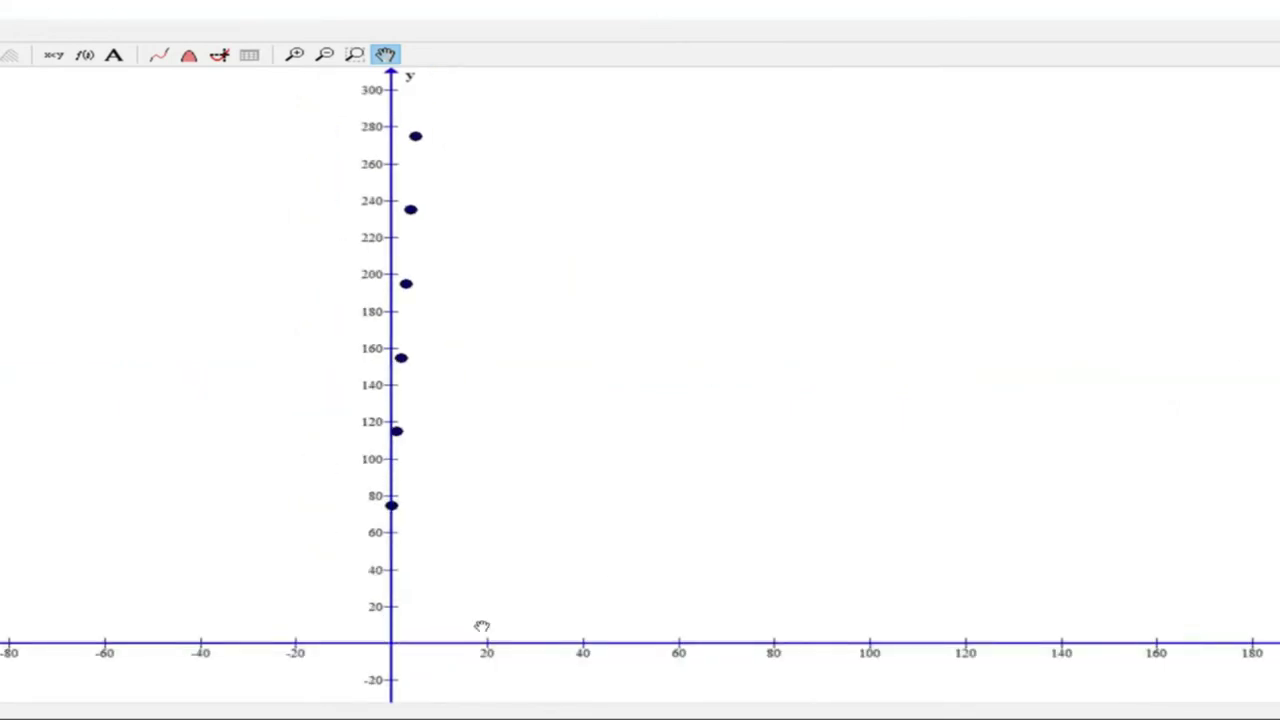
mouse_move(482, 626)
left_mouse_down()
mouse_move(472, 590)
mouse_move(490, 608)
left_mouse_up()
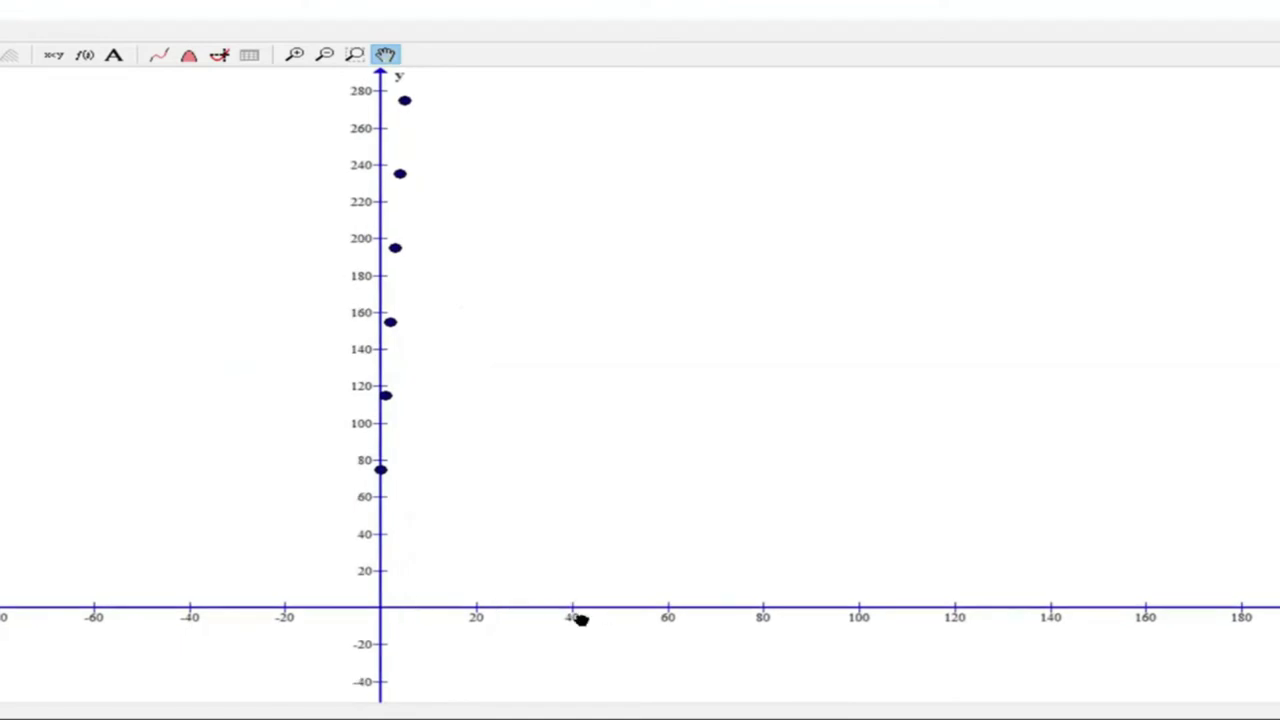
scroll(459, 389, "up", 1)
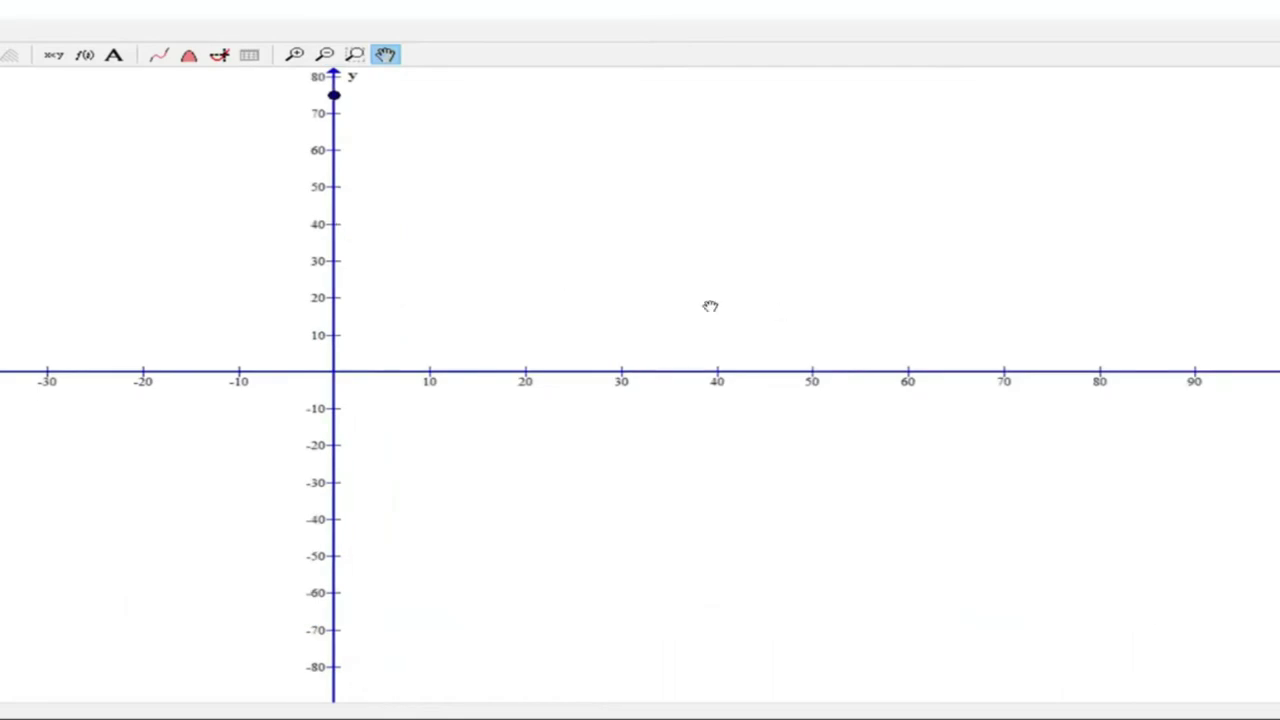
scroll(984, 338, "up", 1)
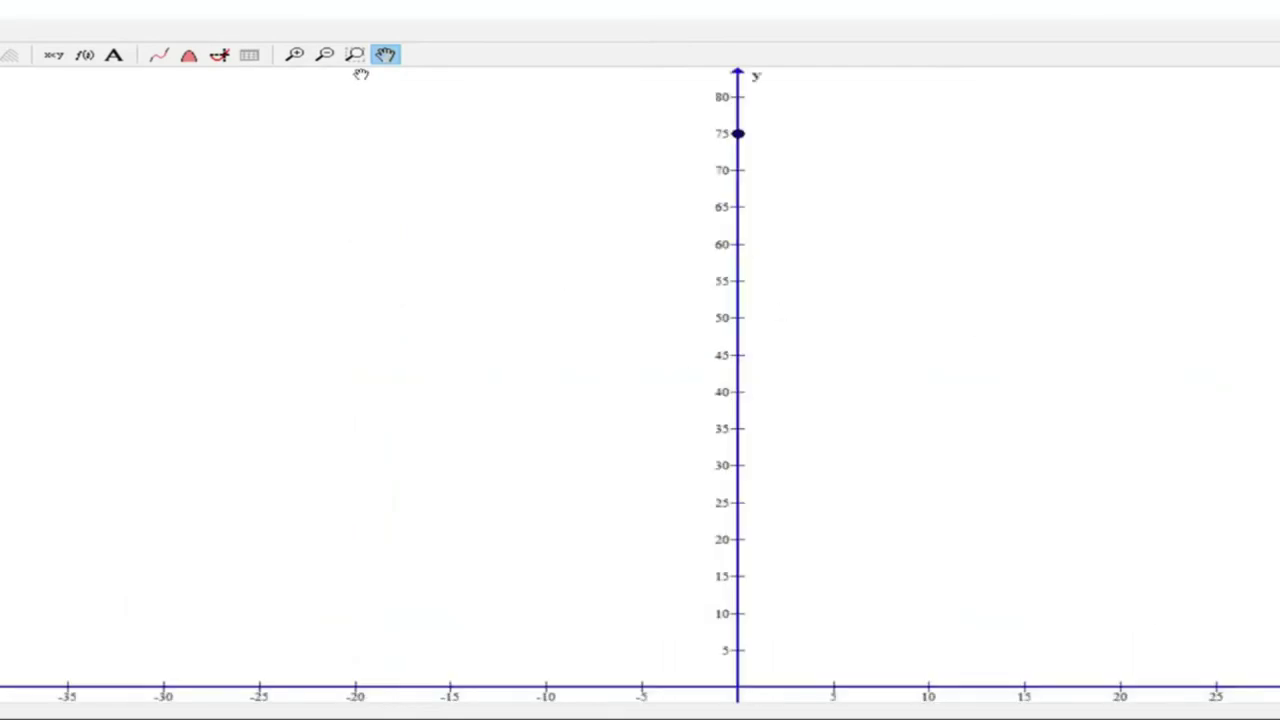
left_click(322, 56)
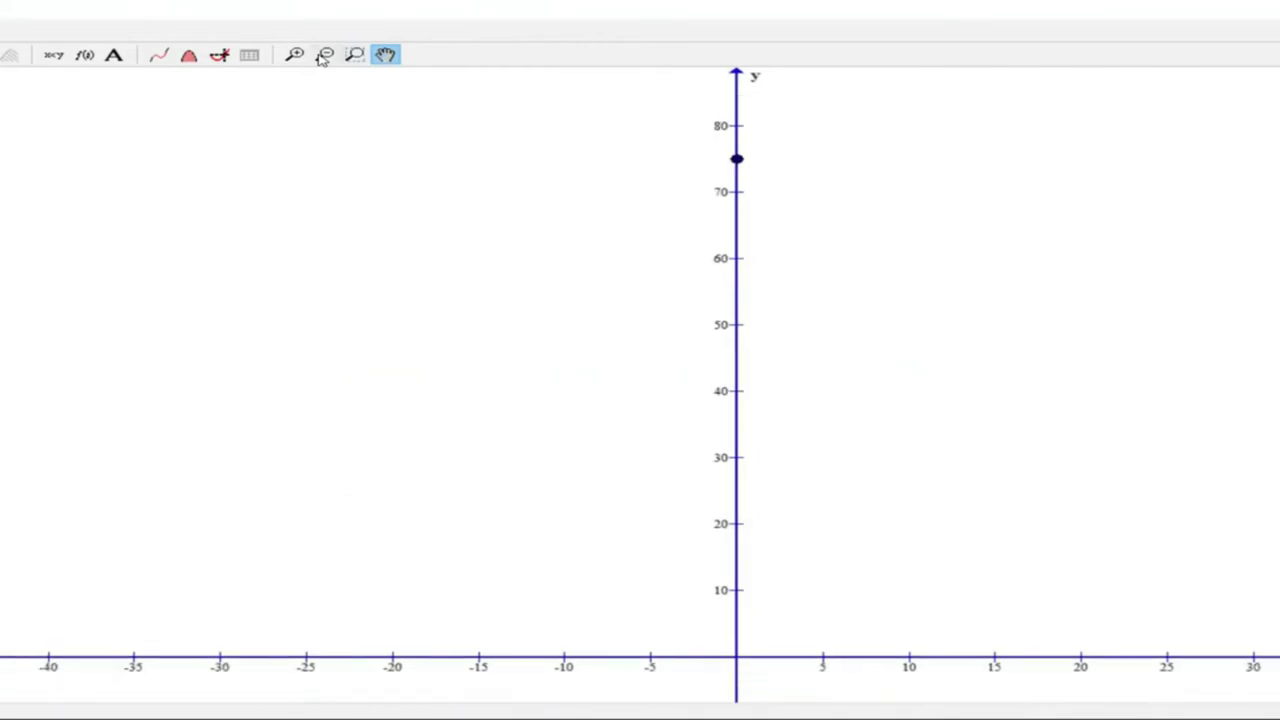
scroll(666, 214, "down", 1)
scroll(512, 365, "down", 1)
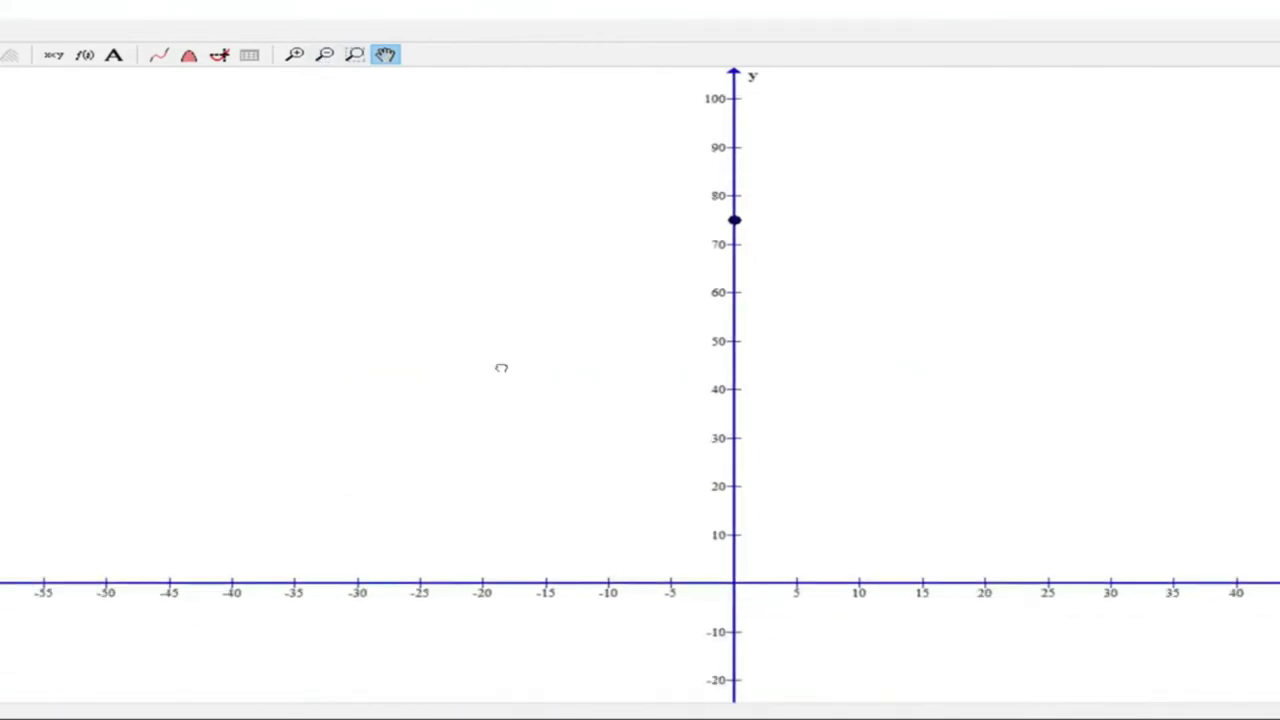
left_click_drag(899, 225, 631, 476)
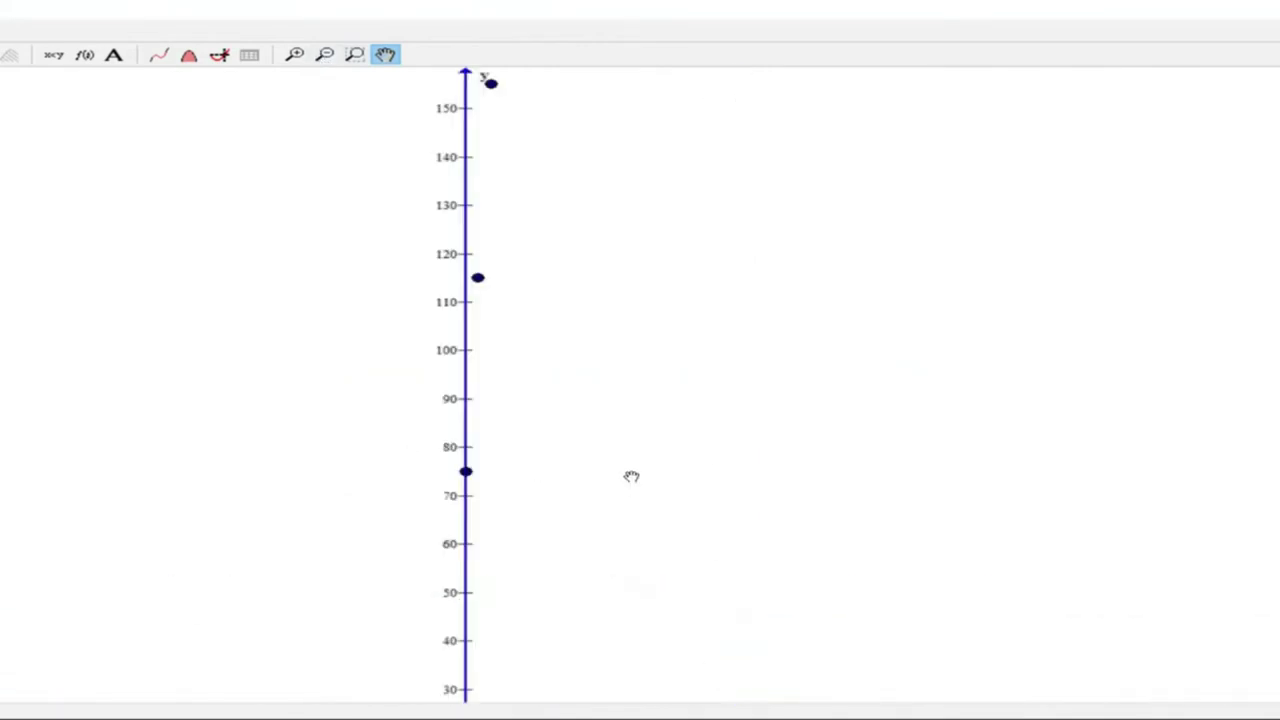
scroll(631, 476, "down", 1)
scroll(631, 476, "down", 1)
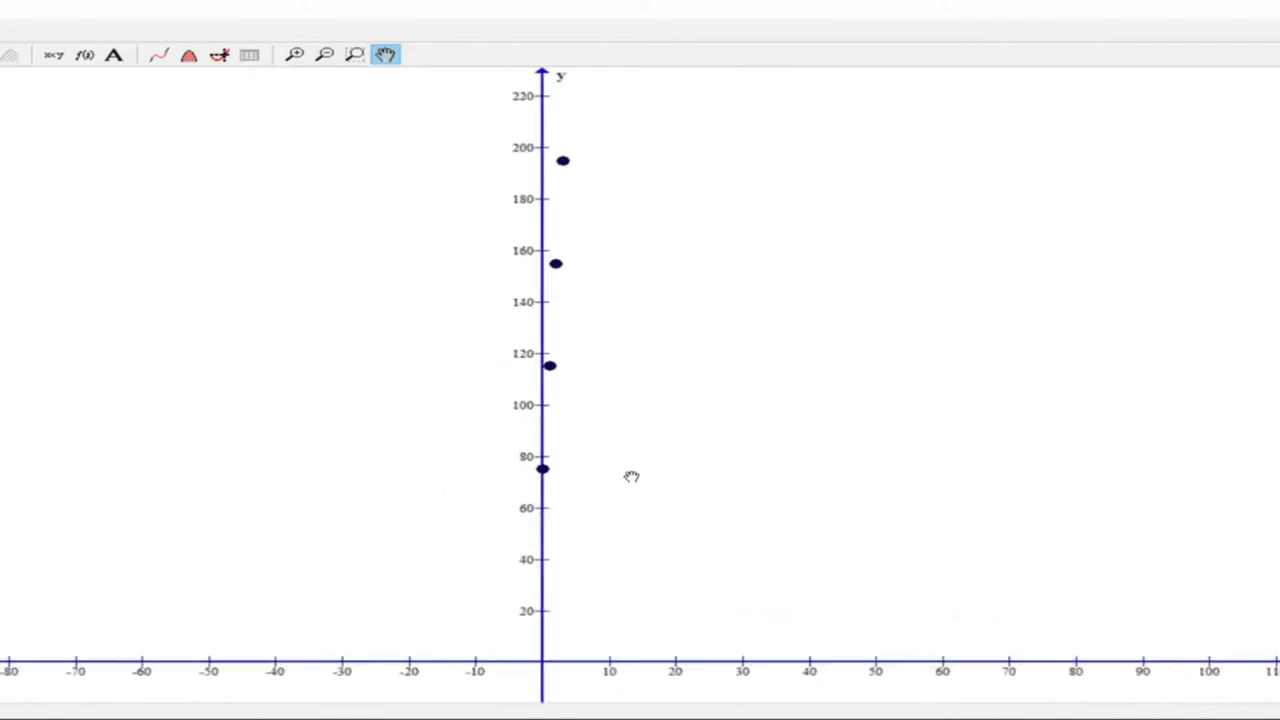
scroll(631, 476, "down", 1)
scroll(631, 476, "down", 1)
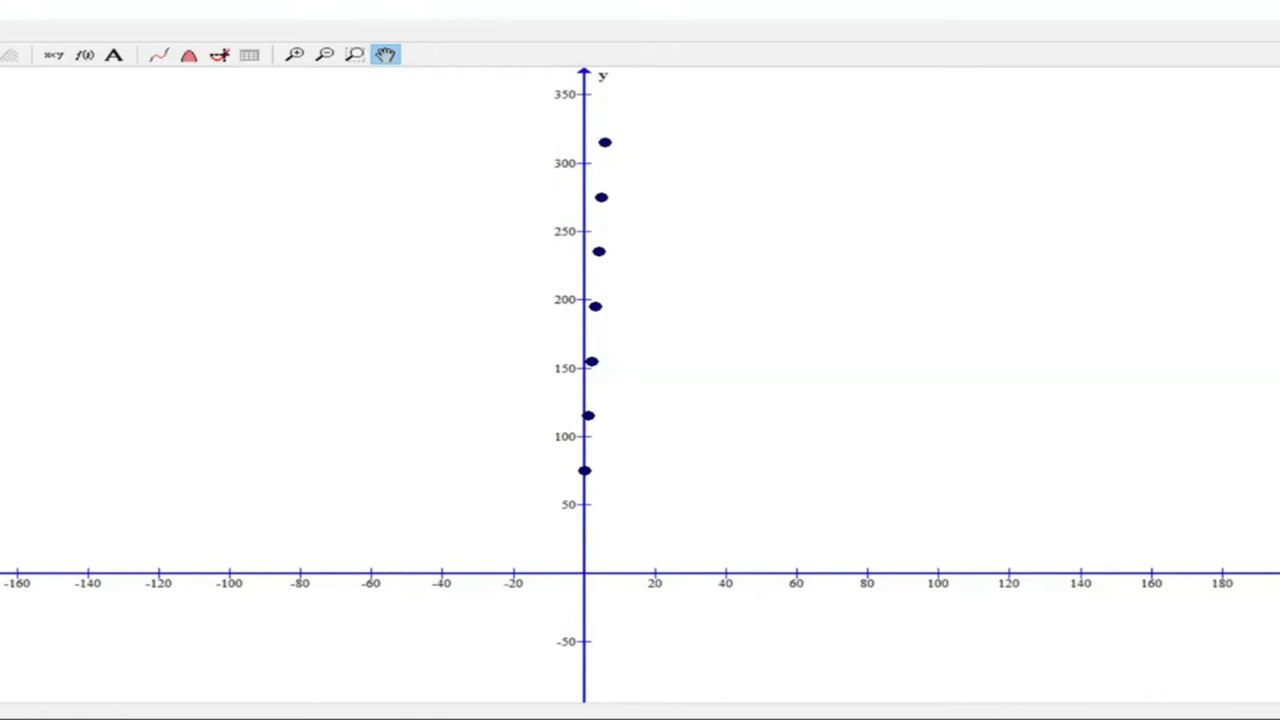
Turn off automatic ticks on the x-axis and set its tick unit to 1.
key("ctrl+a")
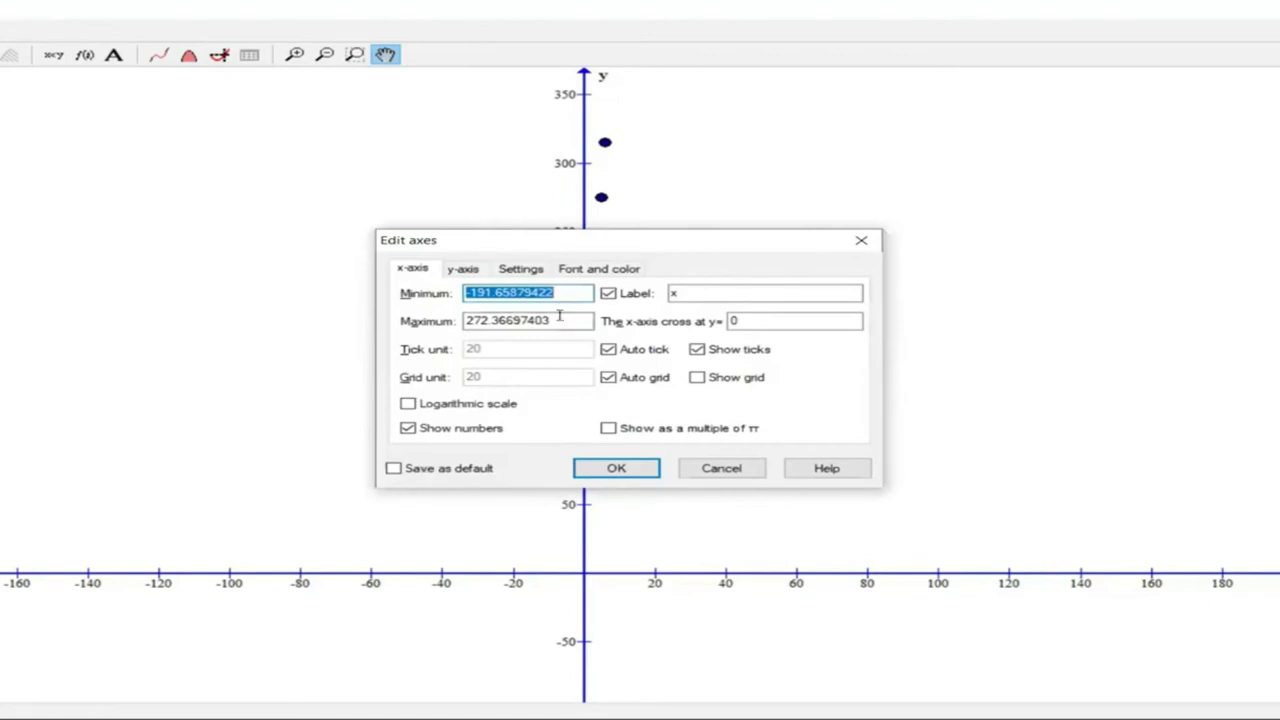
left_click(522, 271)
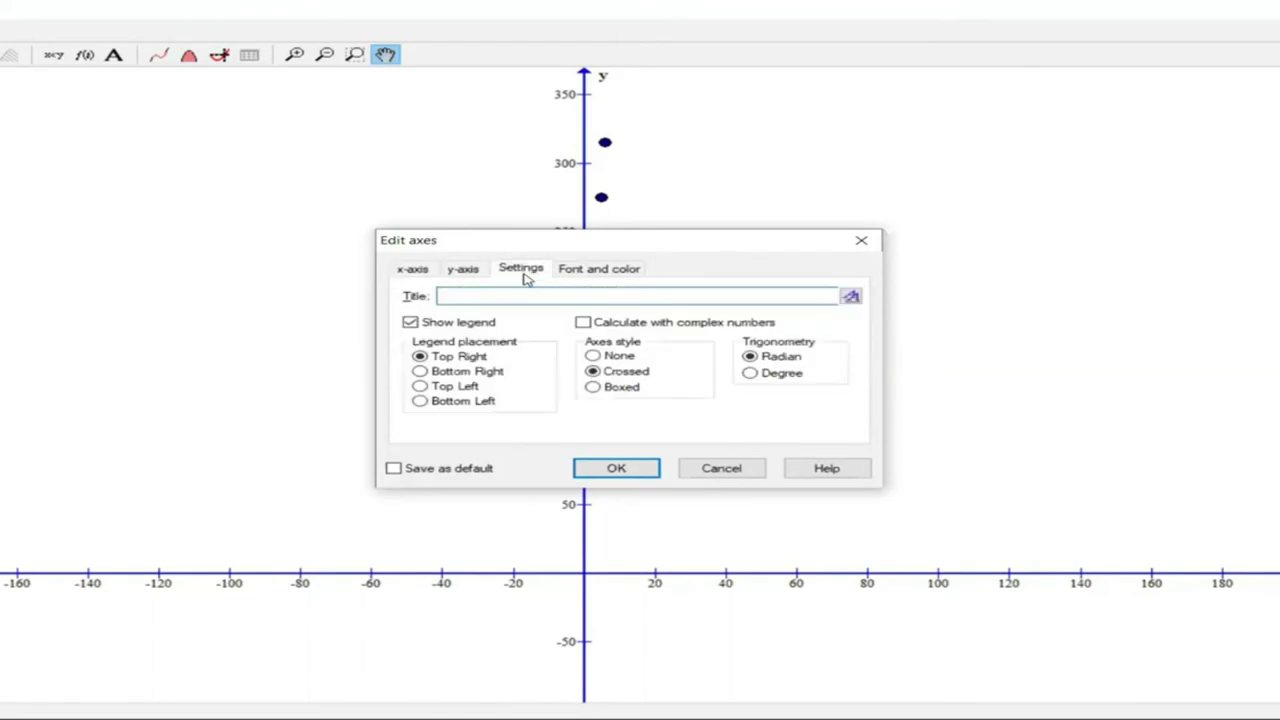
left_click(410, 272)
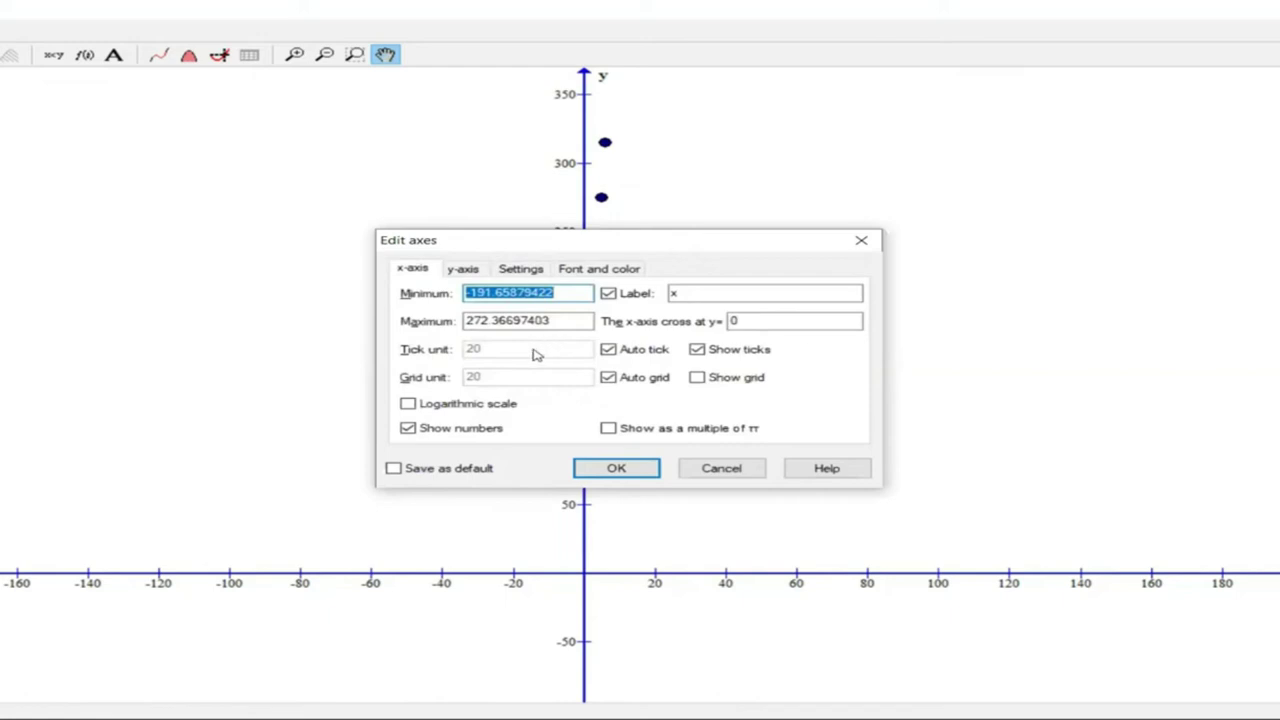
left_click(610, 352)
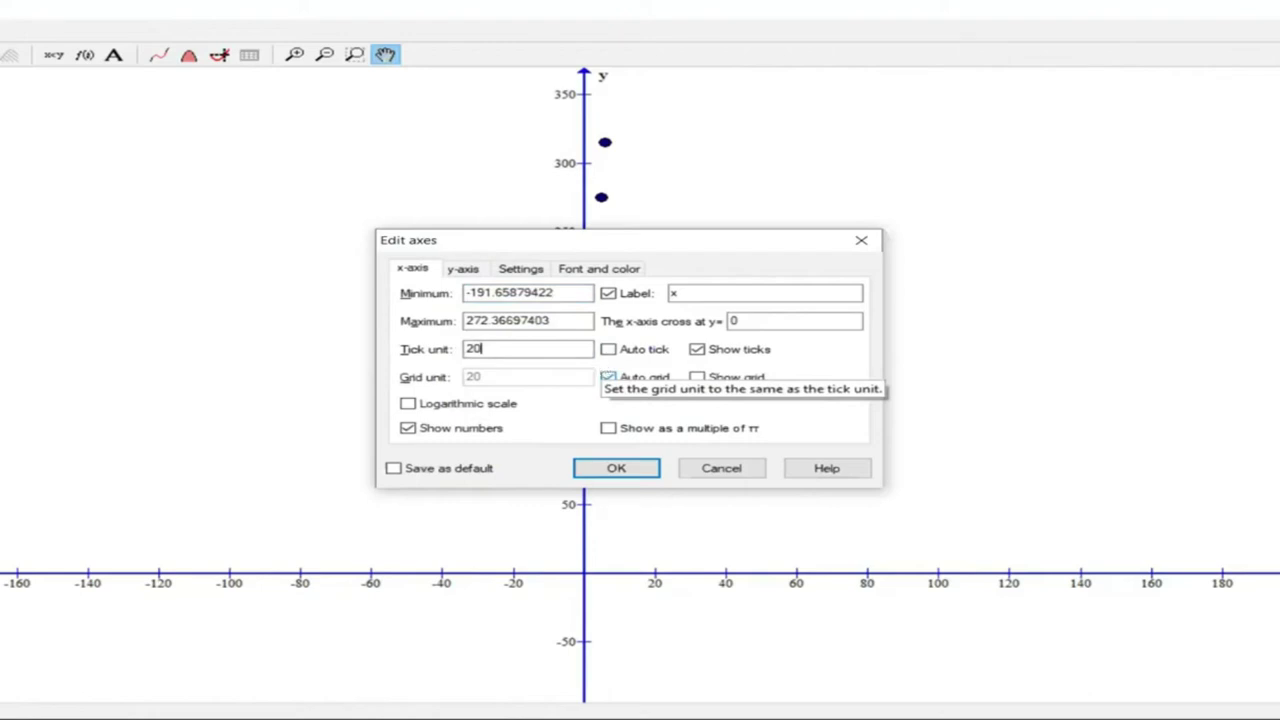
key("BackSpace")
key("BackSpace")
type("1")
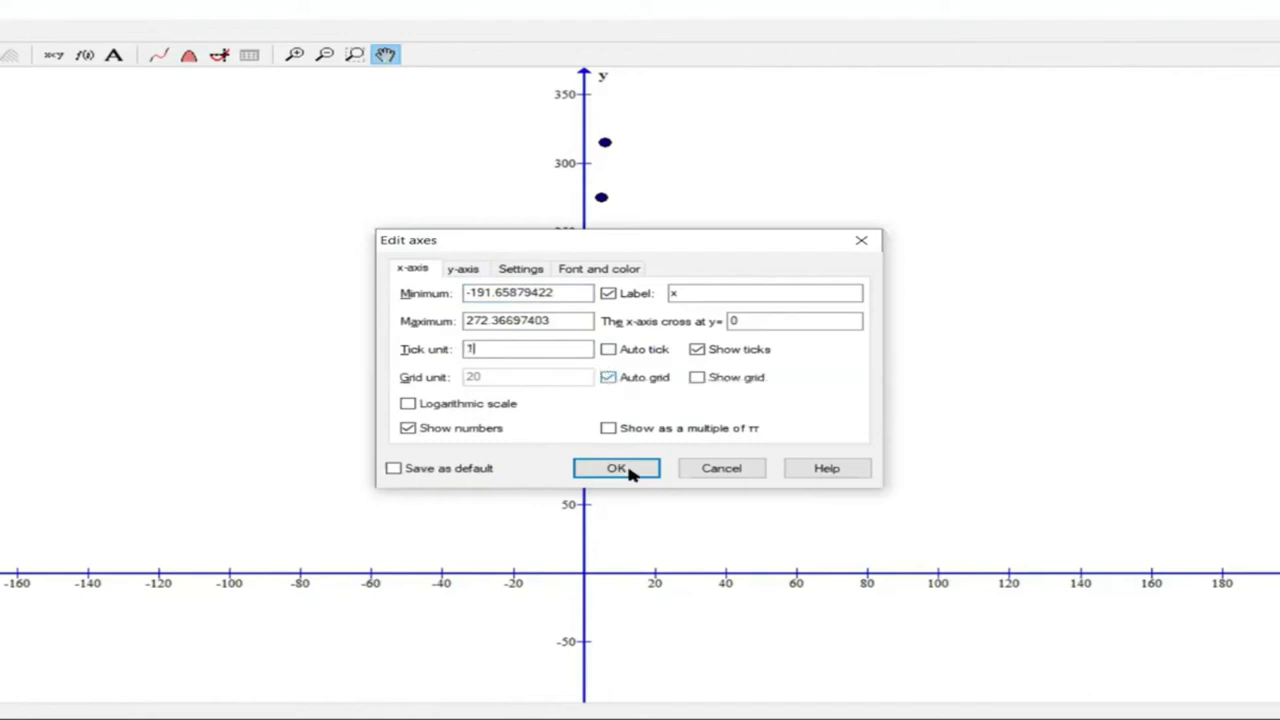
left_click(627, 470)
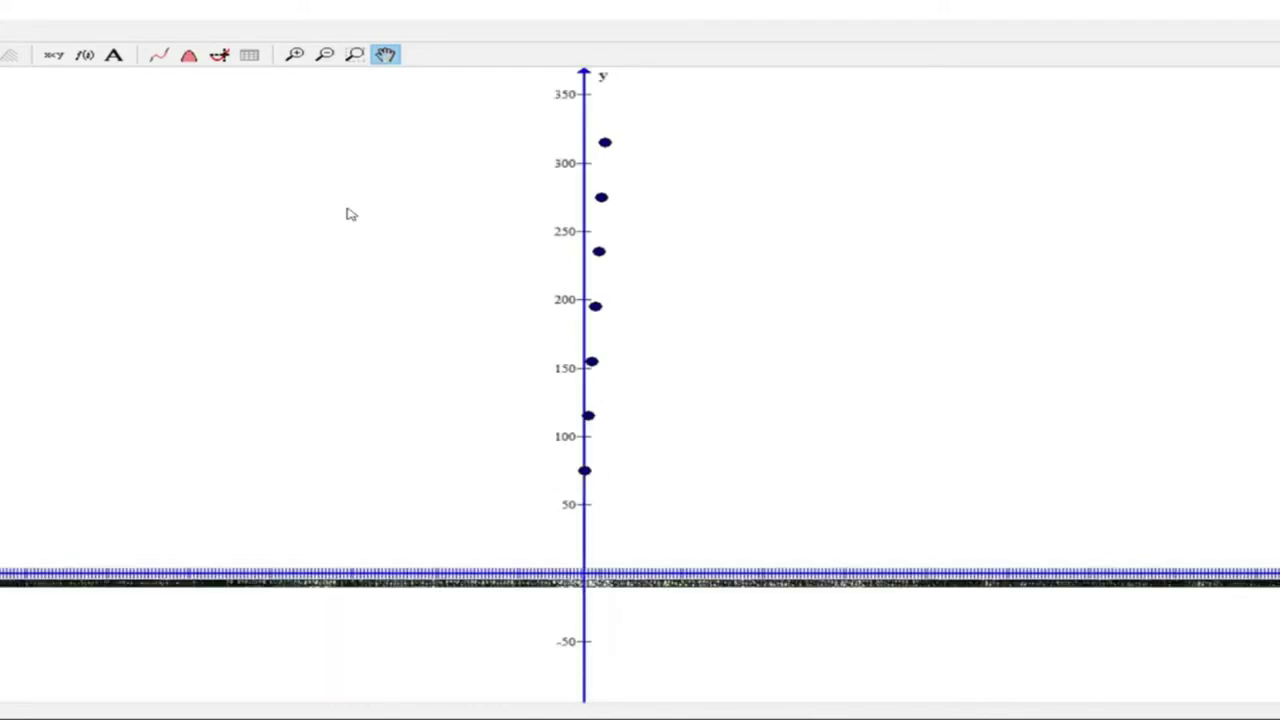
Try to apply a logarithmic x-axis with minimum 0, maximum 10 and tick unit 1.
key("ctrl+a")
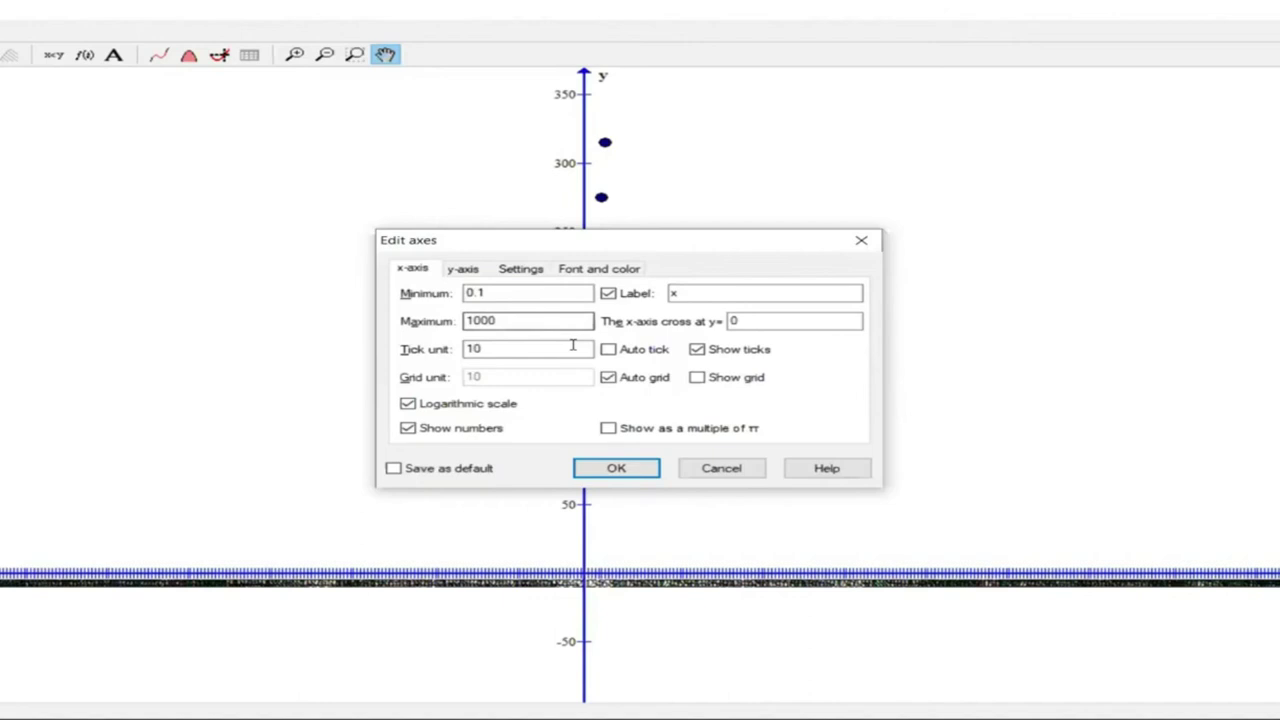
left_click(572, 345)
key("BackSpace")
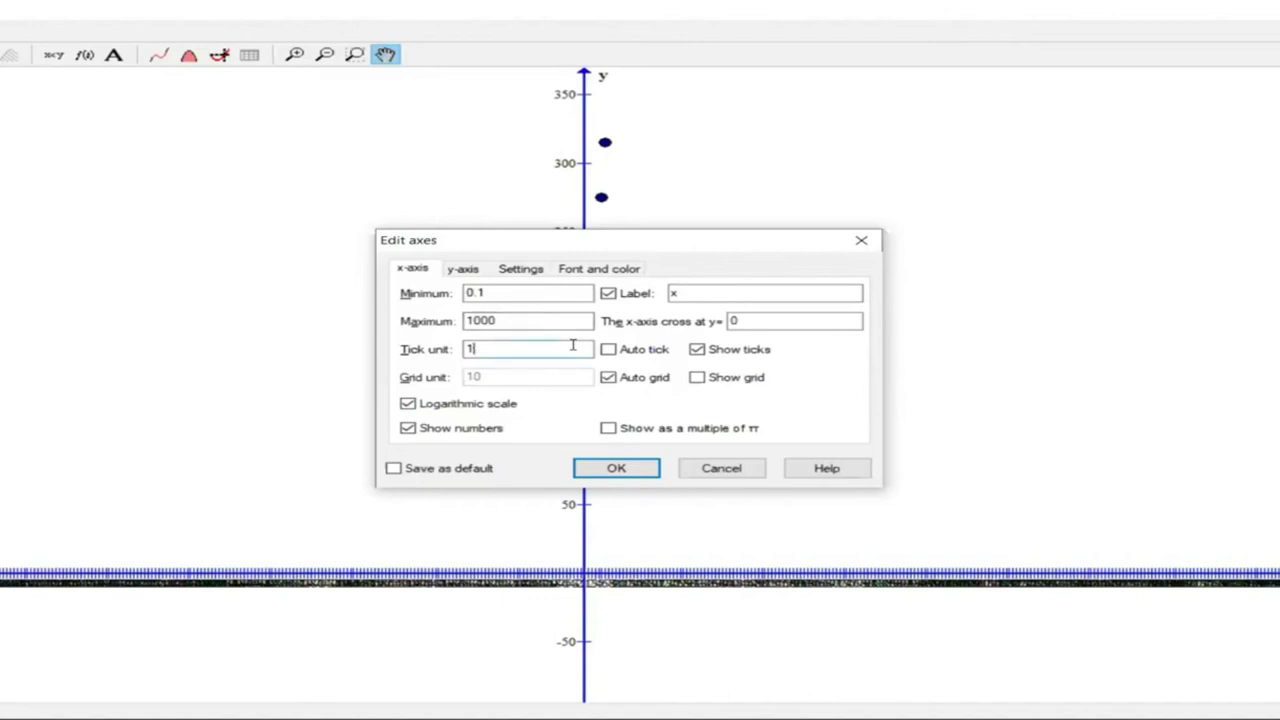
left_click(466, 272)
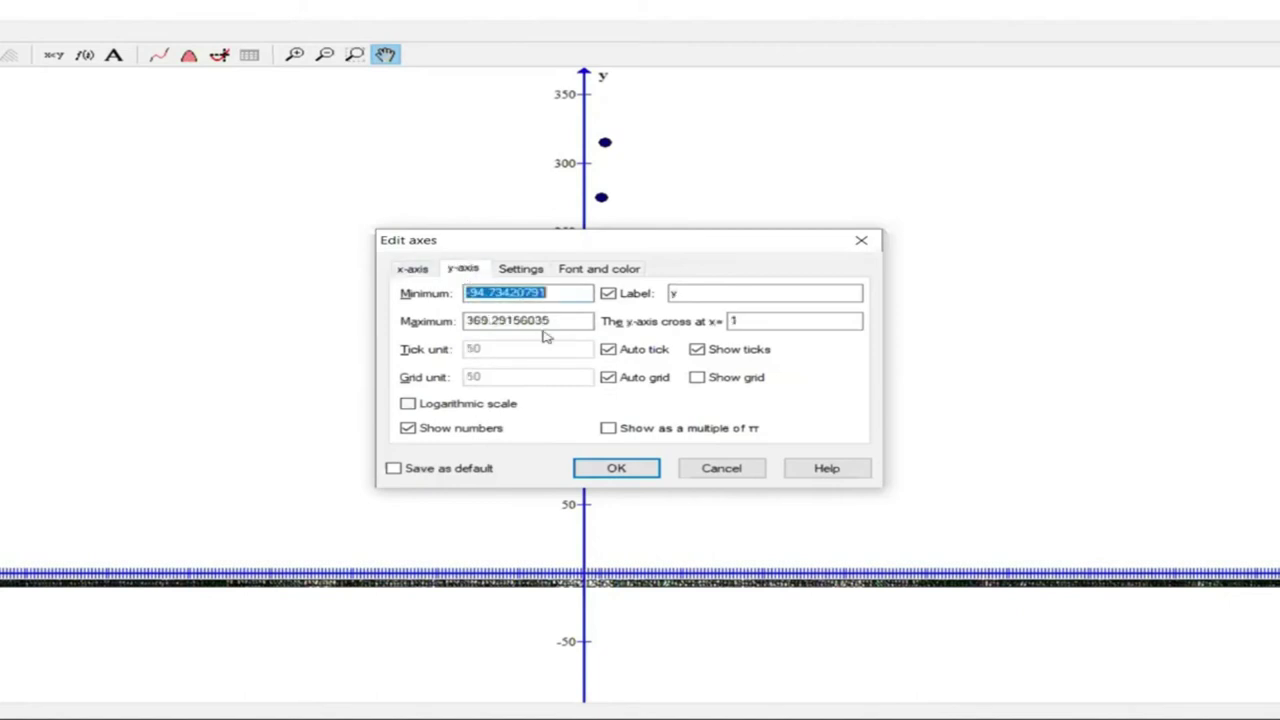
left_click(430, 276)
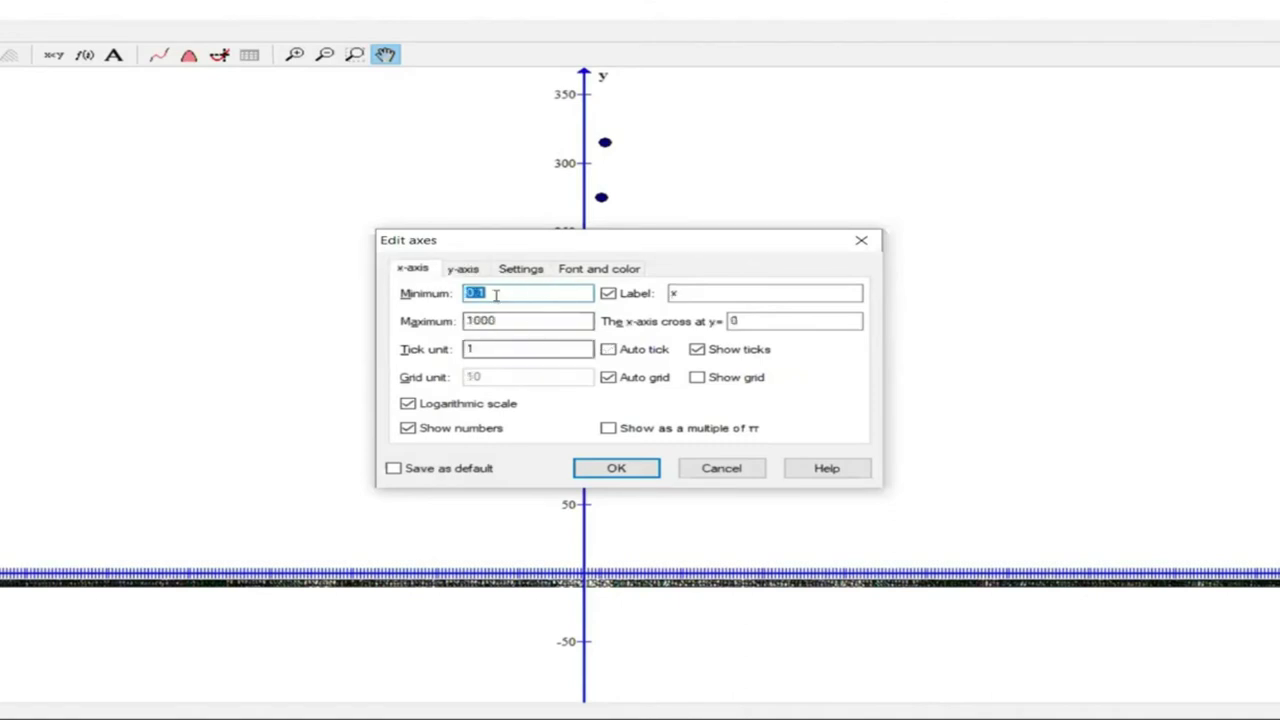
key("BackSpace")
type("0")
left_click(504, 320)
key("BackSpace")
key("BackSpace")
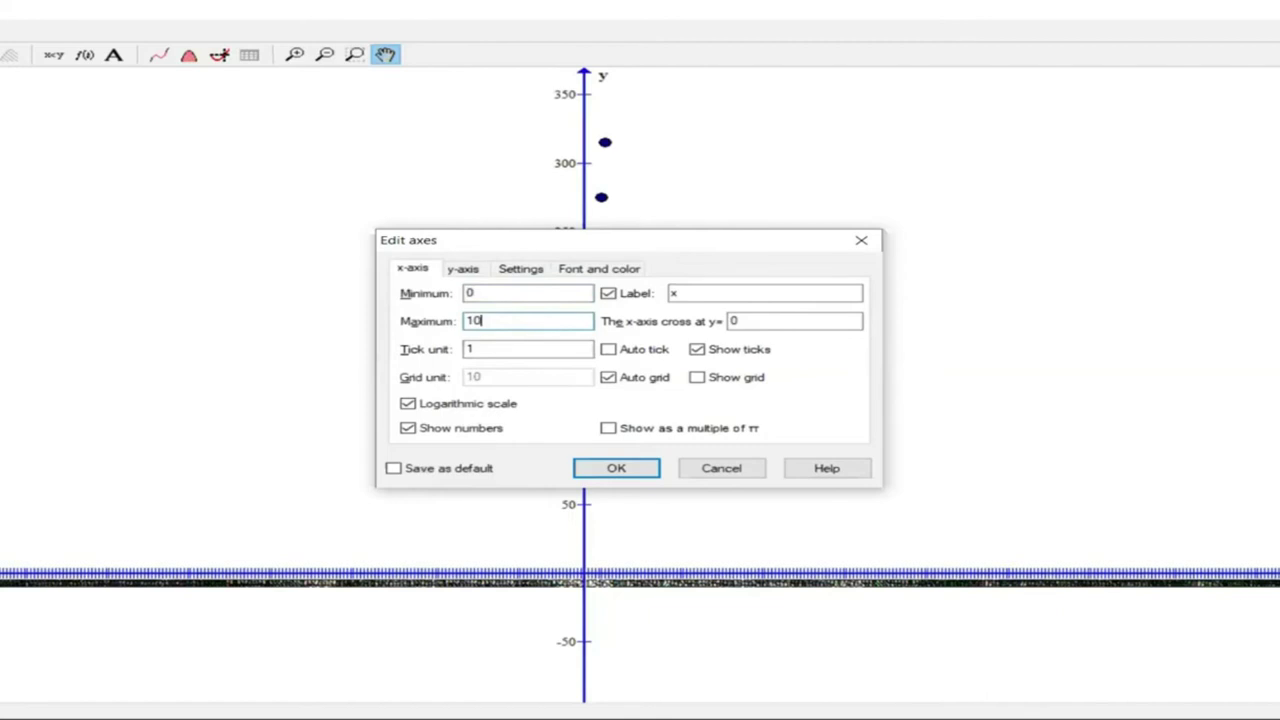
left_click(614, 470)
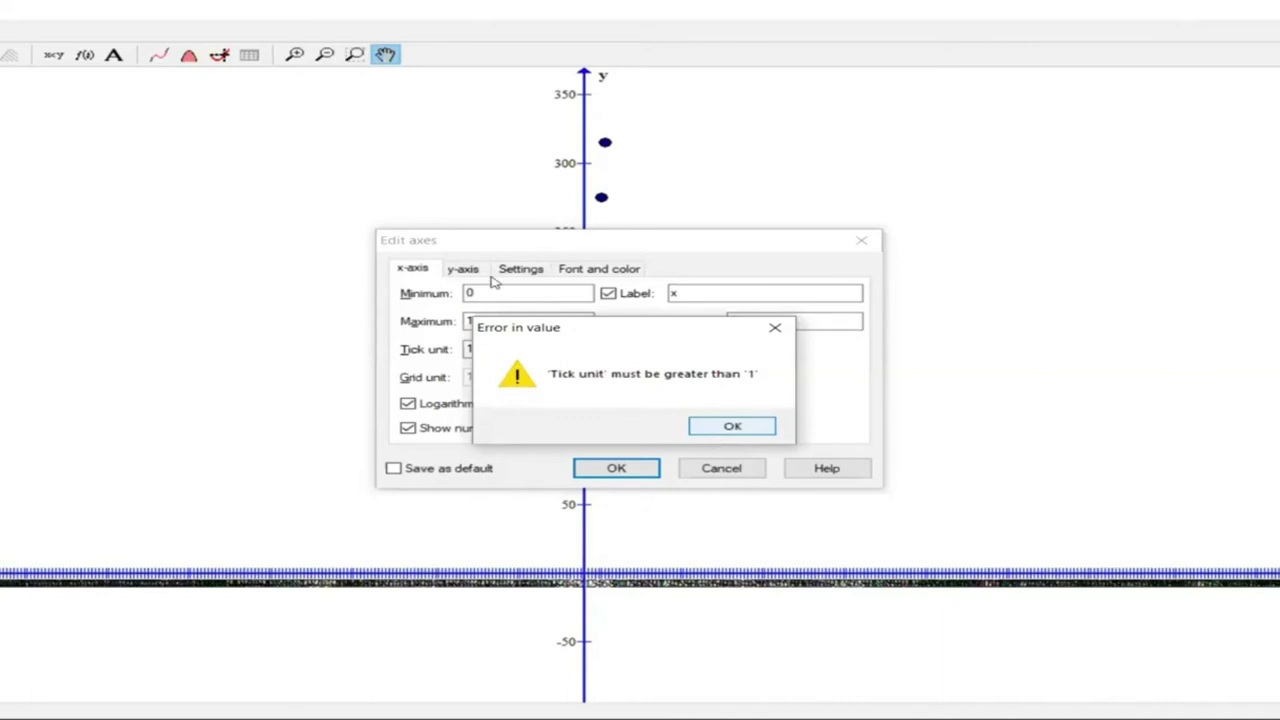
key("Return")
Try to apply an x-axis minimum of 1, first with tick unit 1 and again with automatic ticks, and close the axes settings.
left_click(493, 302)
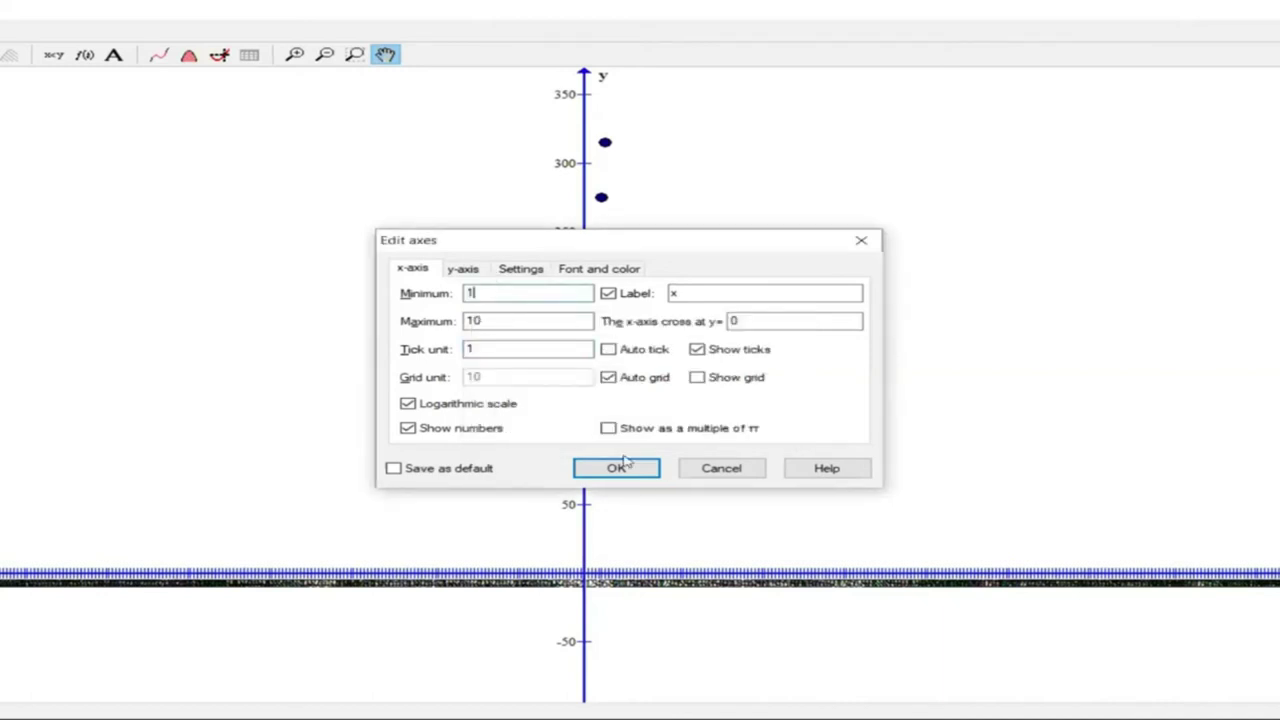
key("BackSpace")
type("1")
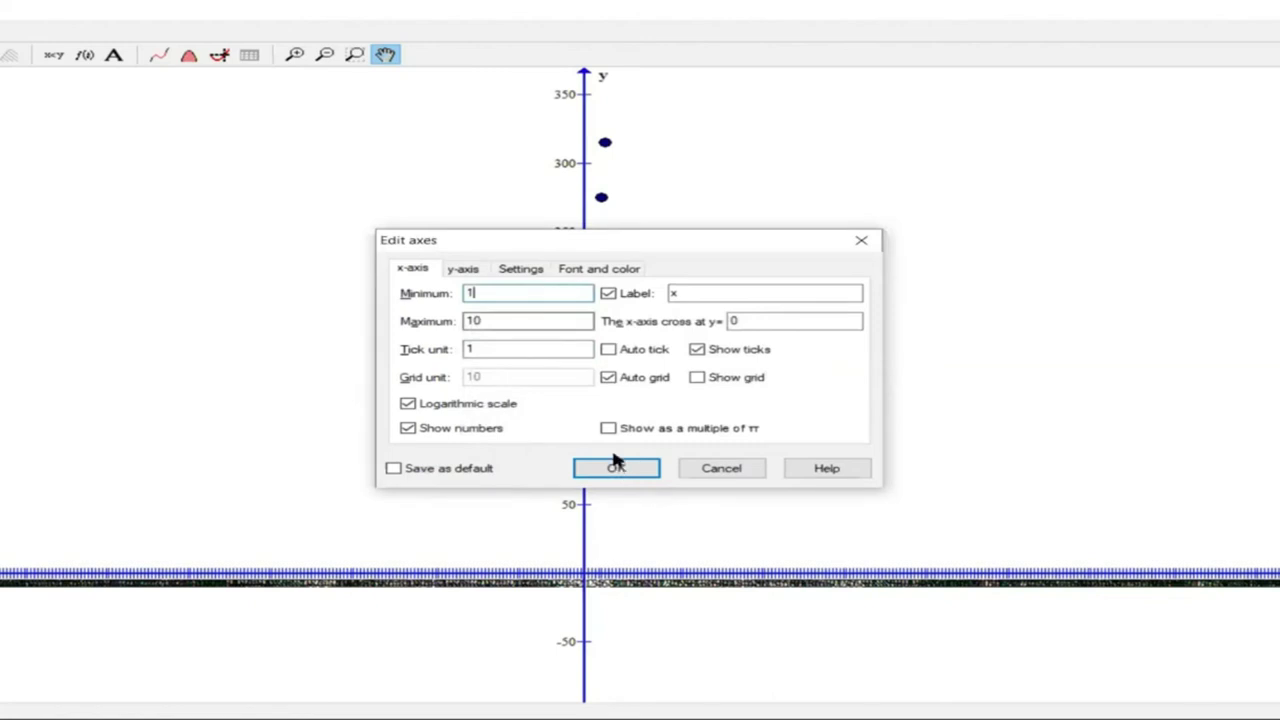
key("Return")
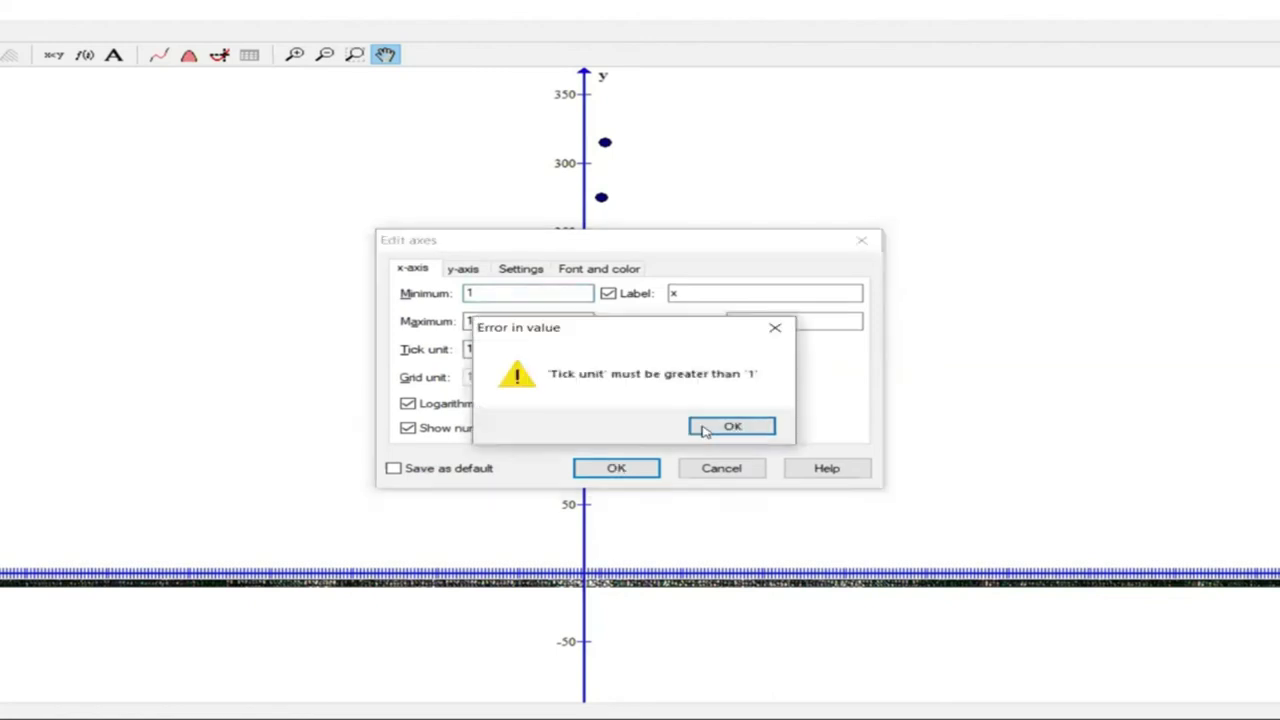
key("Return")
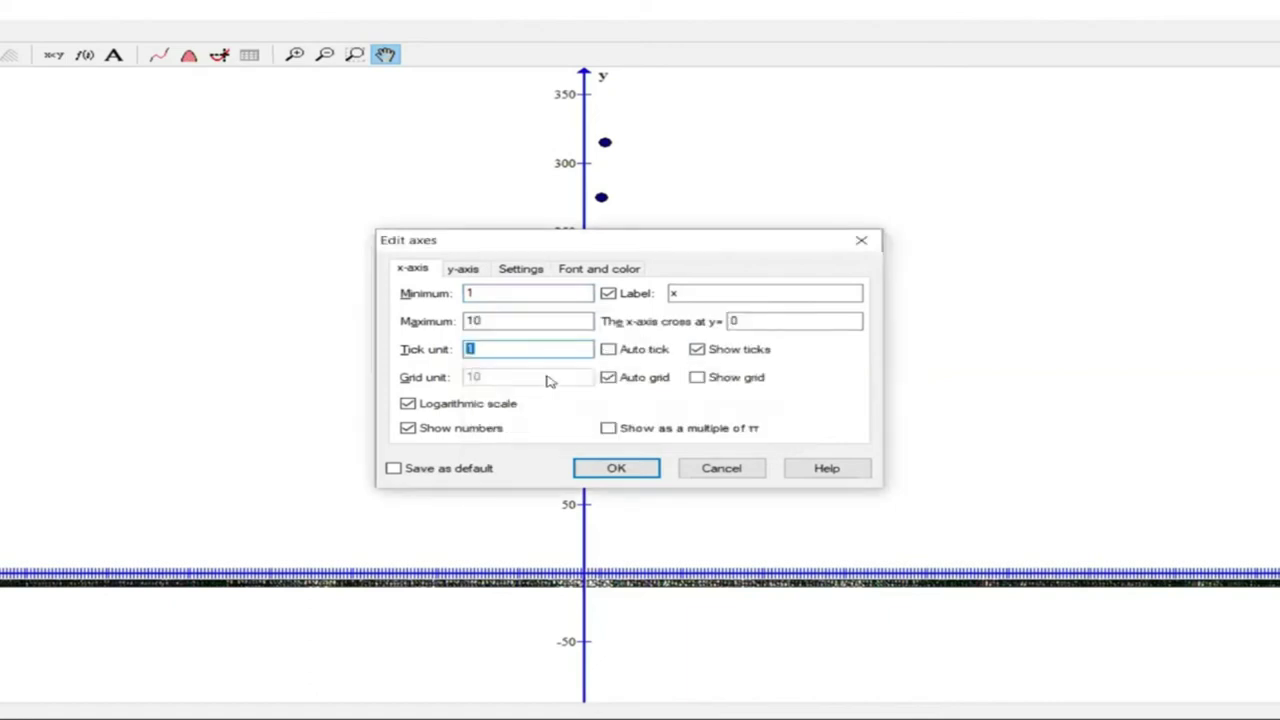
type("1")
left_click(617, 350)
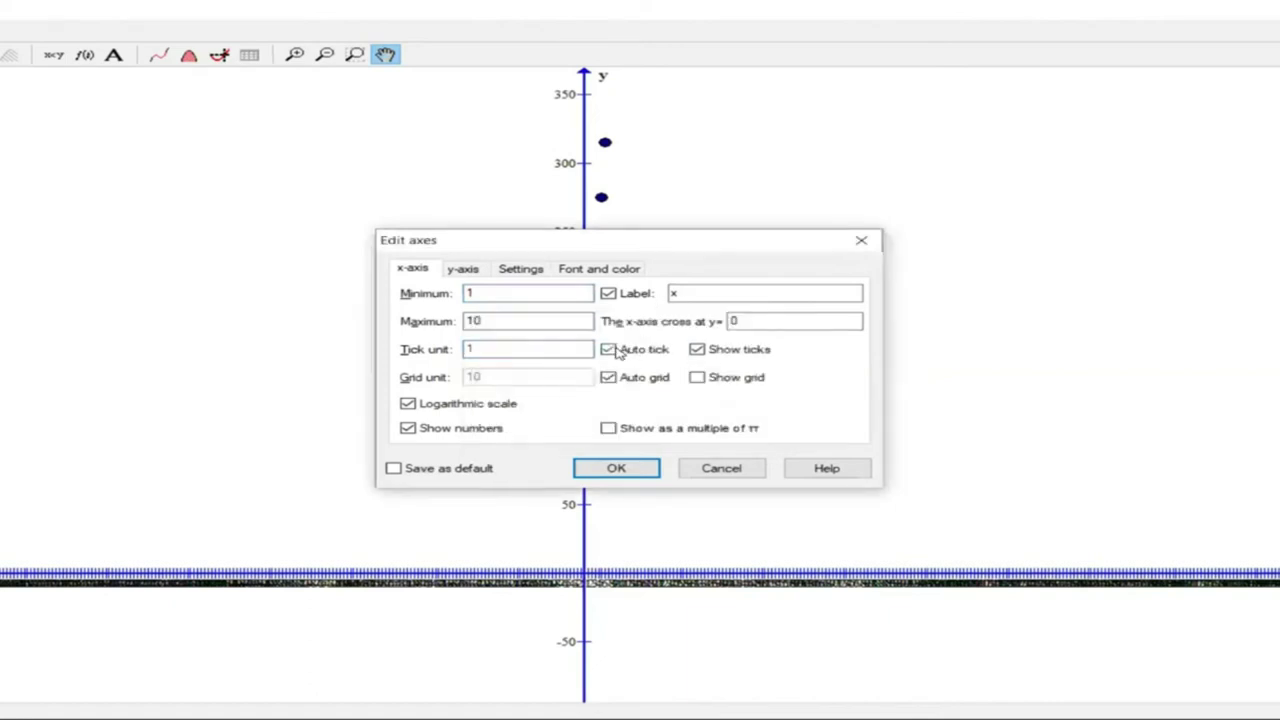
left_click(616, 470)
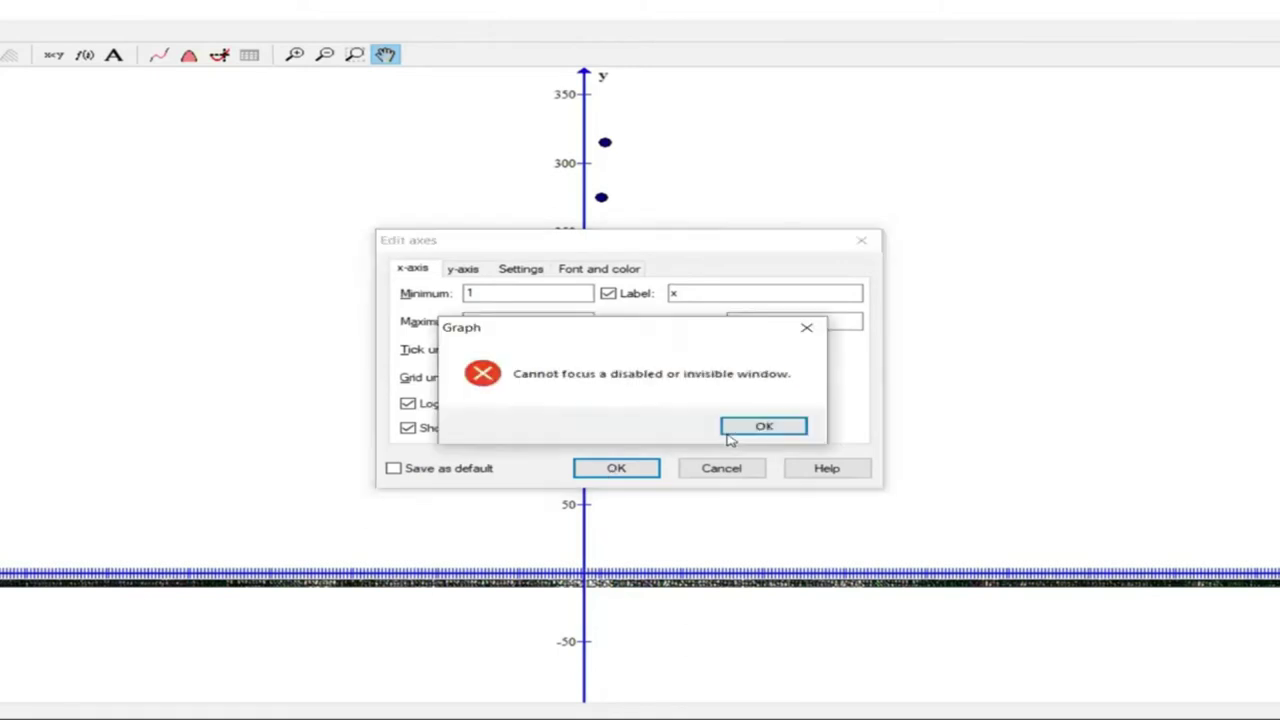
left_click(757, 426)
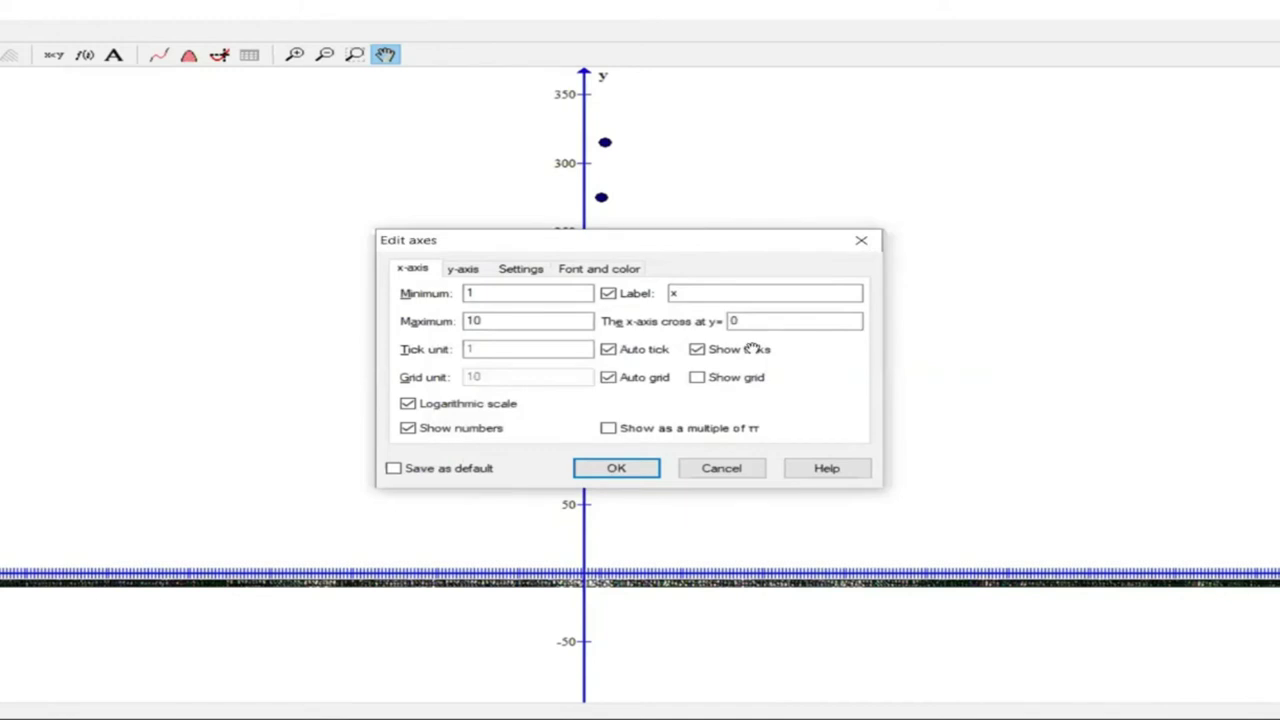
key("Return")
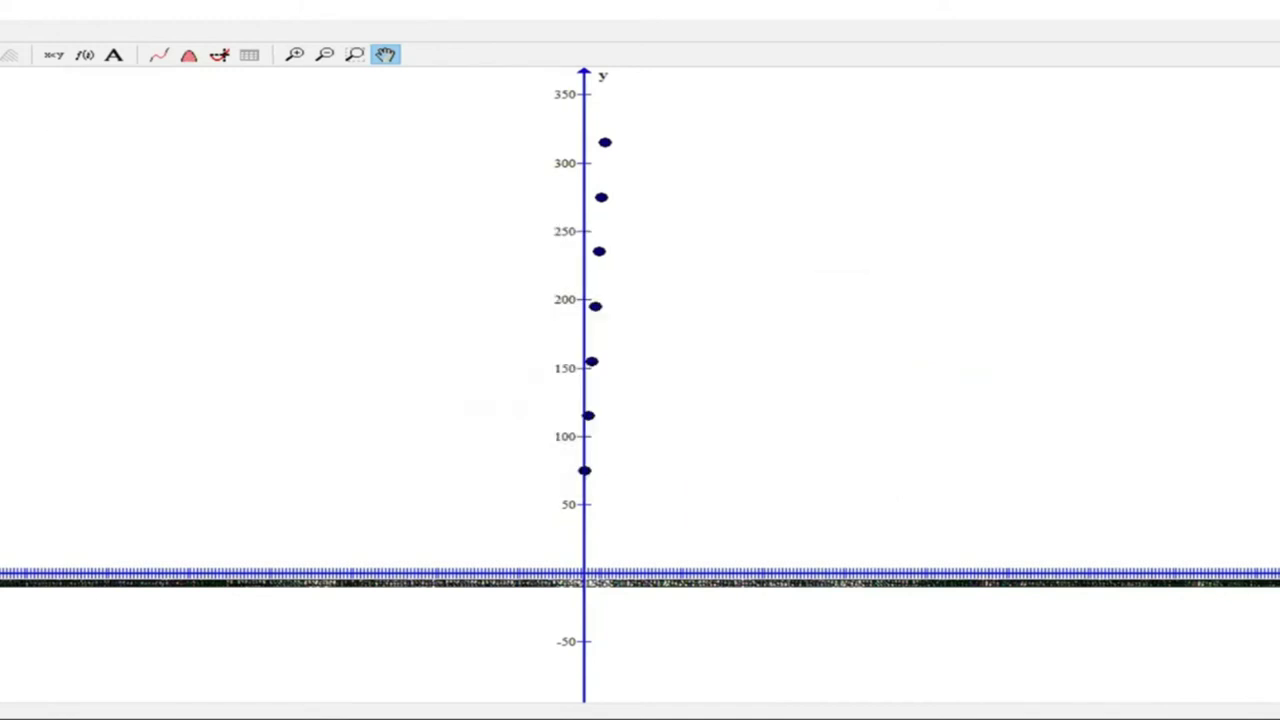
Start a new blank graph, discarding the changes to the current point plot.
key("alt+f")
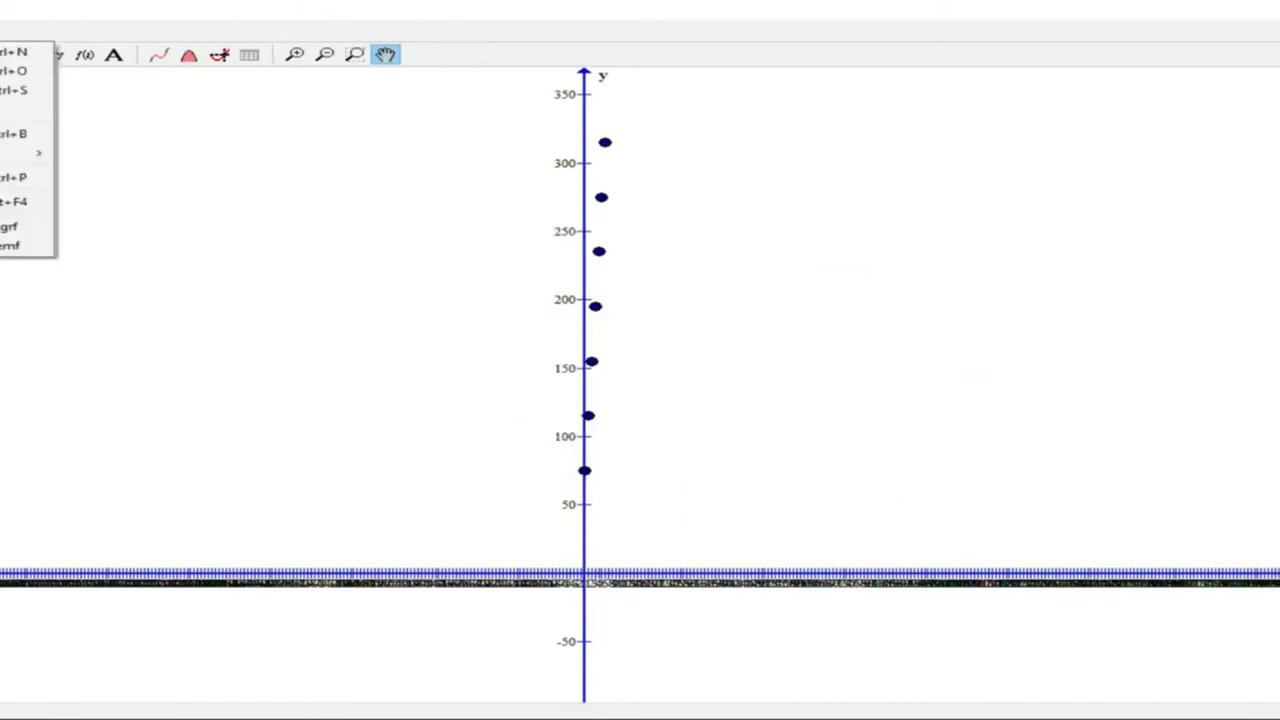
key("Escape")
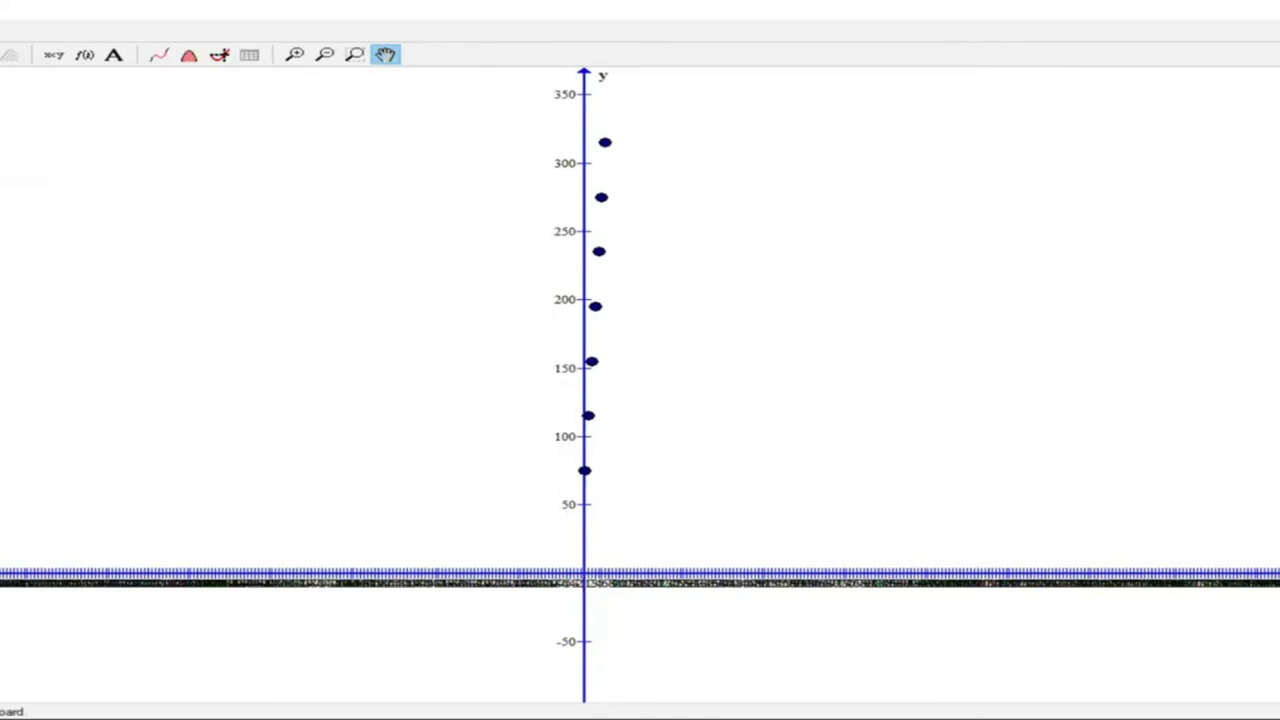
key("alt+f")
key("Down")
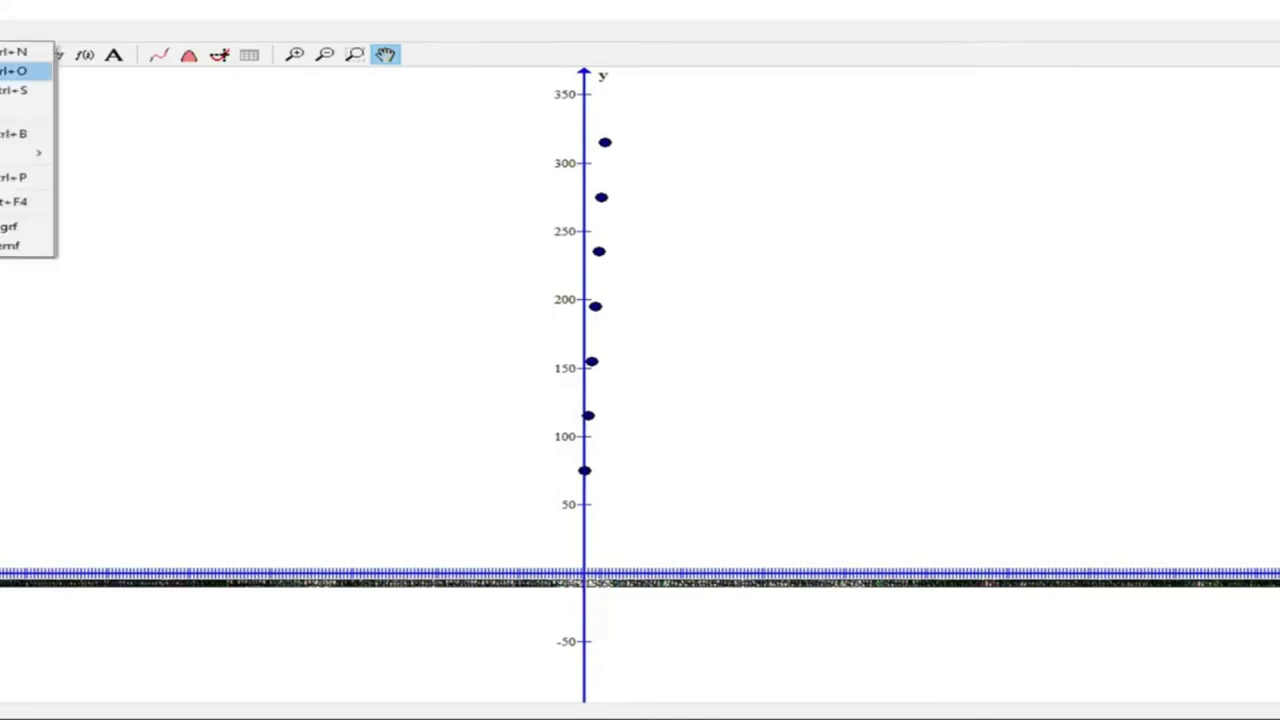
key("Return")
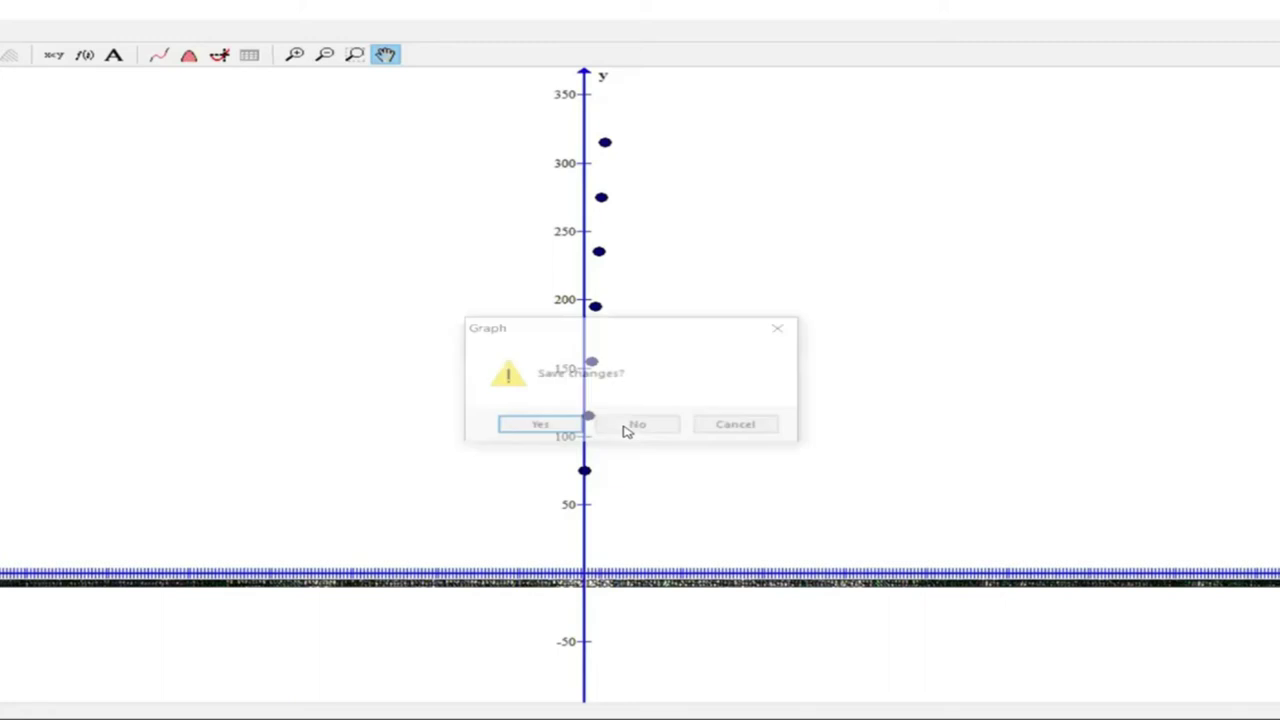
left_click(628, 431)
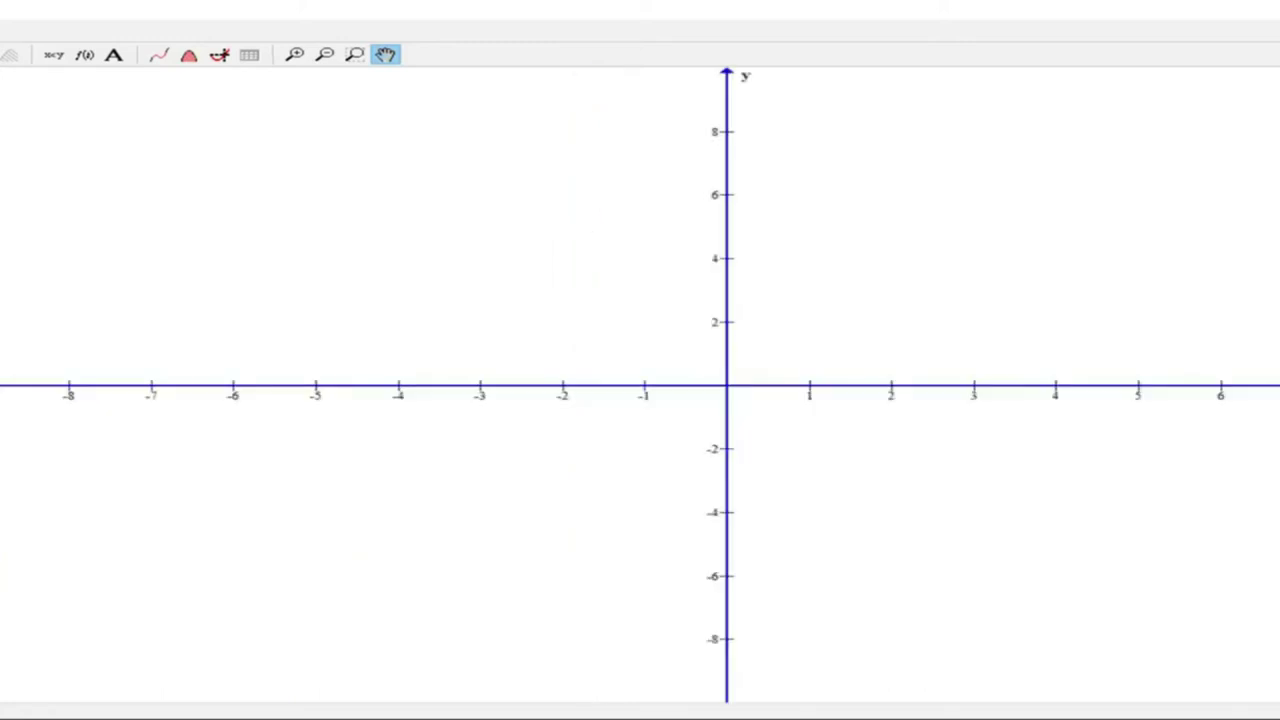
Insert the standard function f(x) = 40X+75 into the blank graph.
key("alt+u")
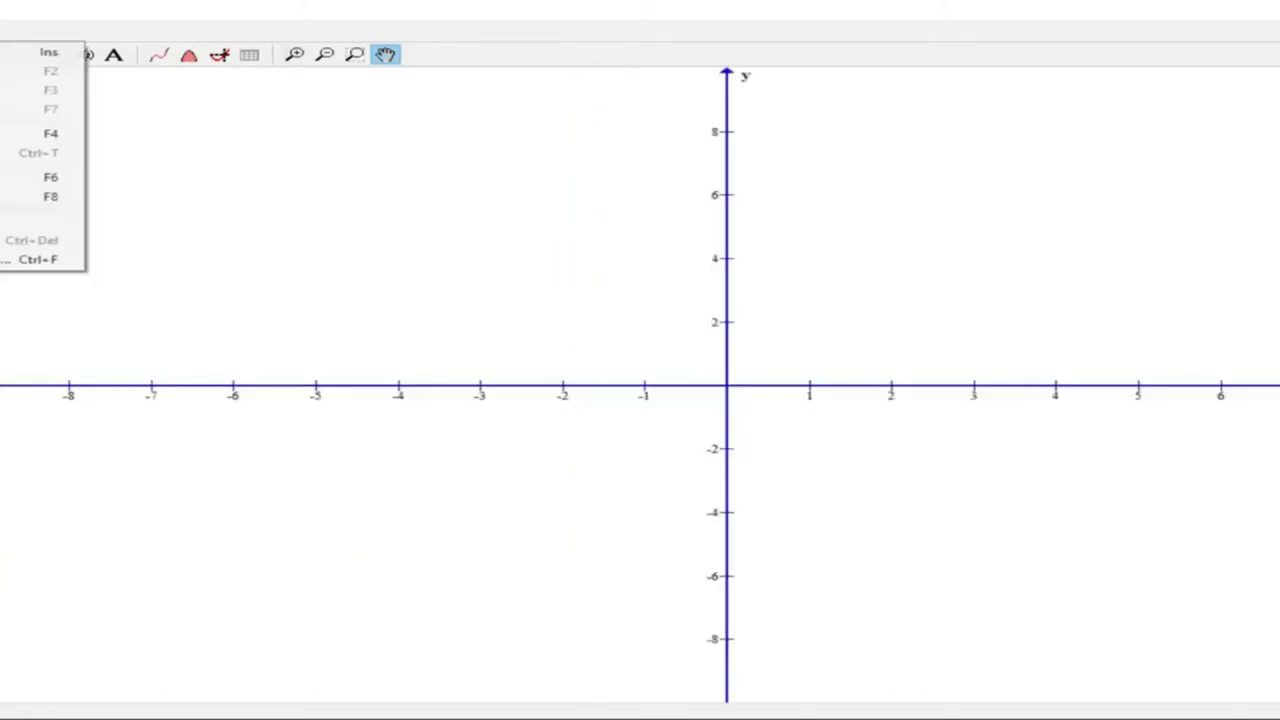
left_click(392, 108)
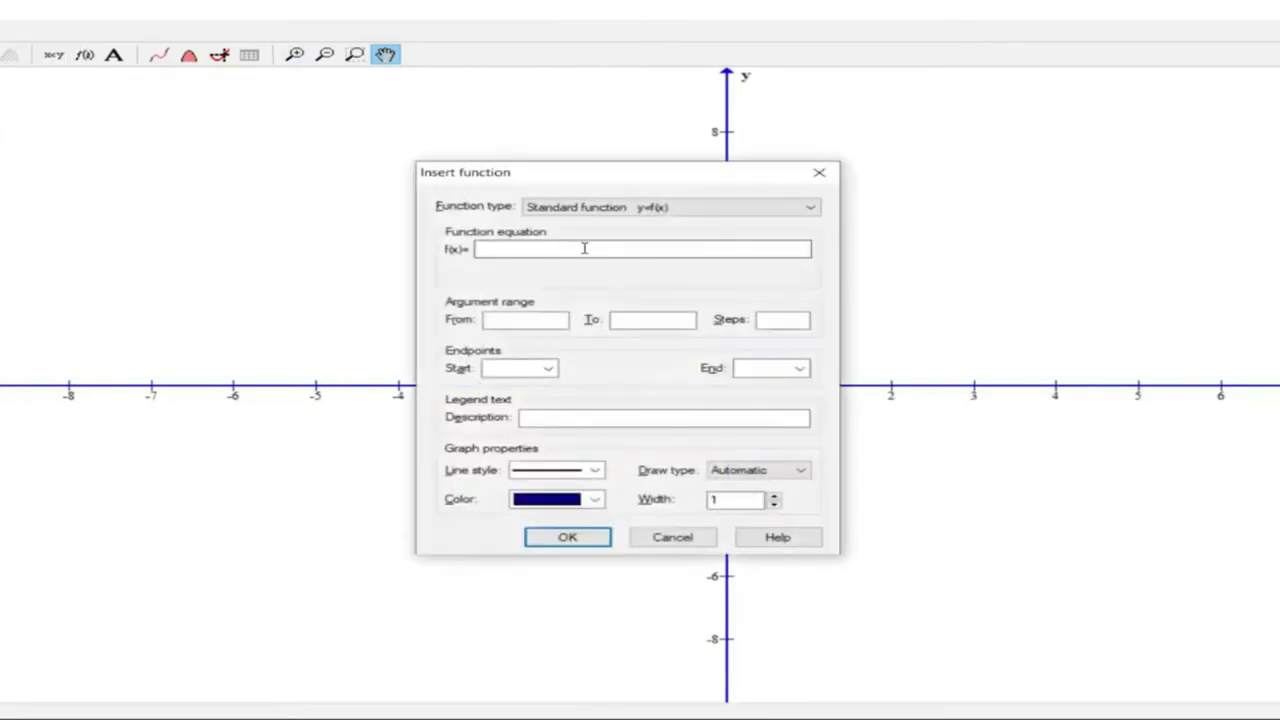
type("40X+75")
key("Tab")
left_click(570, 539)
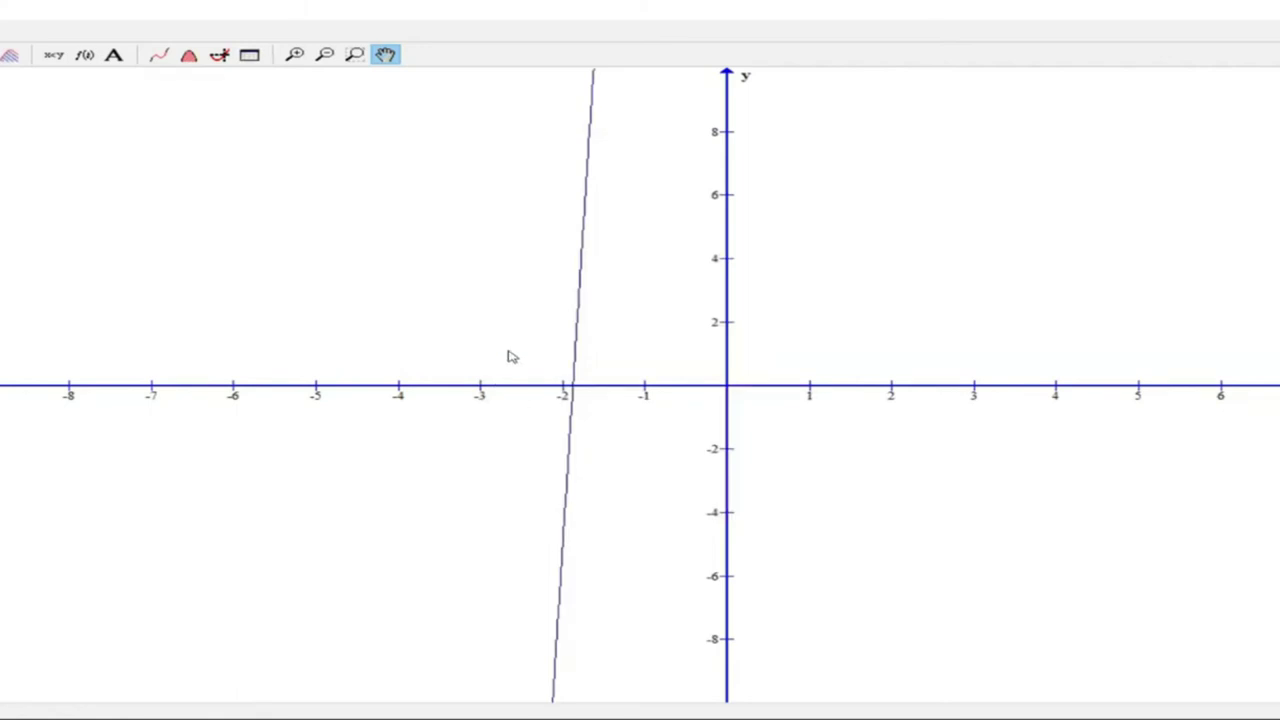
Limit the plotted line's argument range to start from 0.
double_click(575, 345)
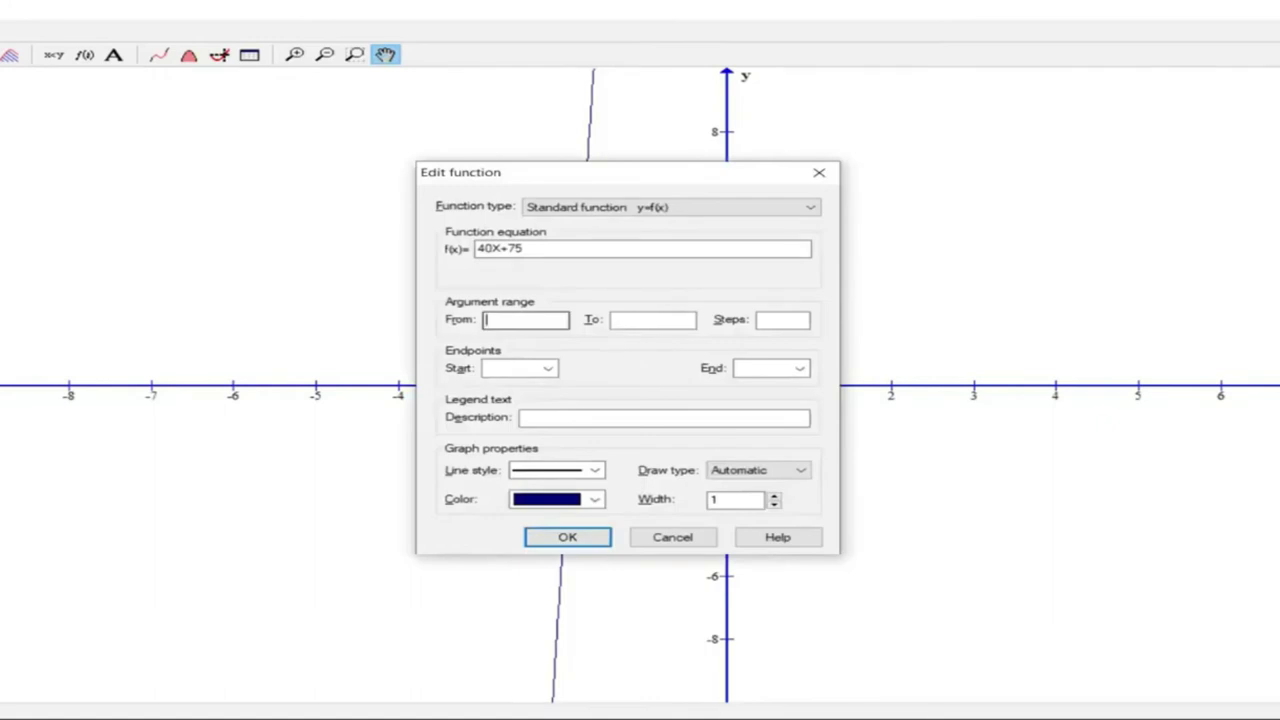
type("0")
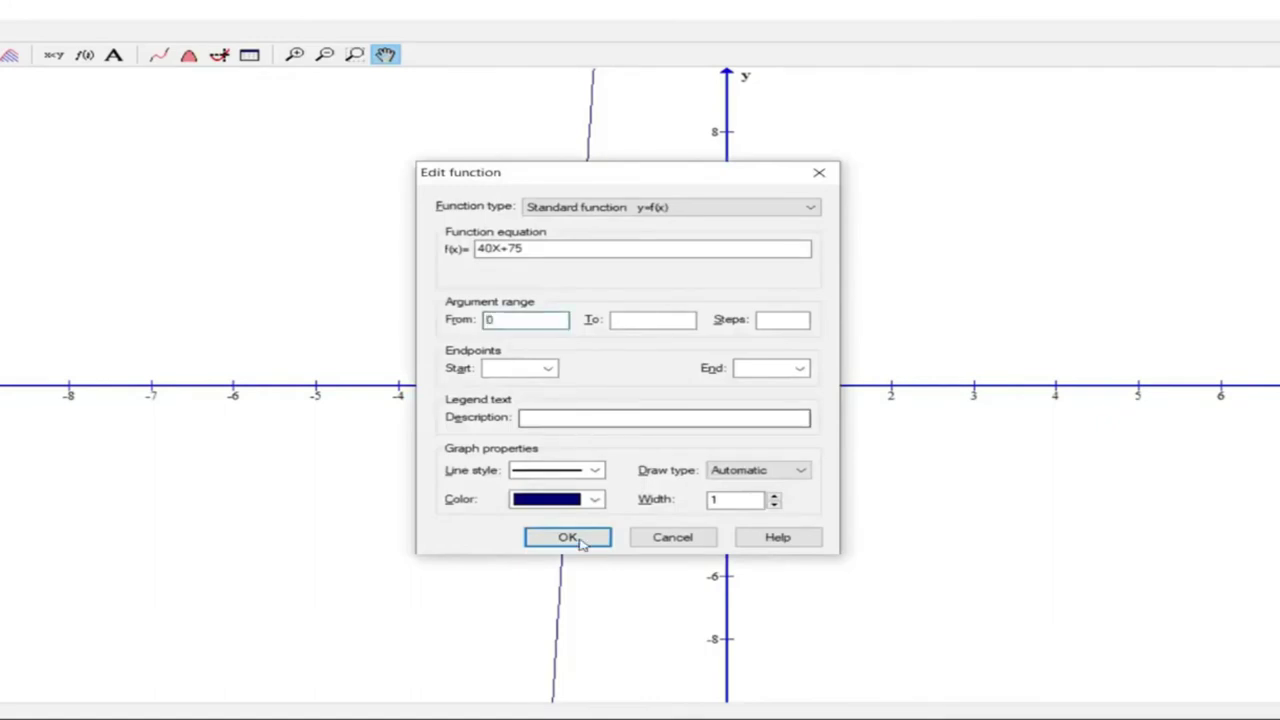
left_click(567, 538)
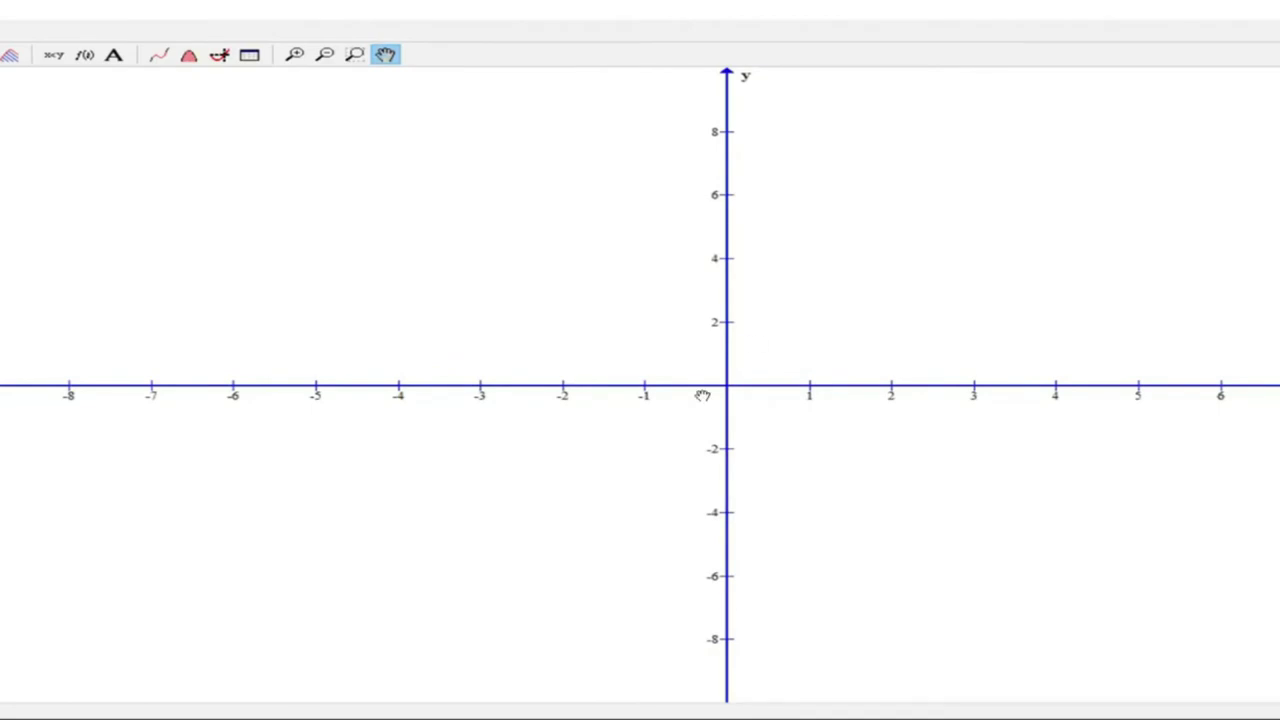
Examine the plotted line above x = 0 to read the total charge for a 4.5-hour job.
left_click_drag(909, 429, 851, 500)
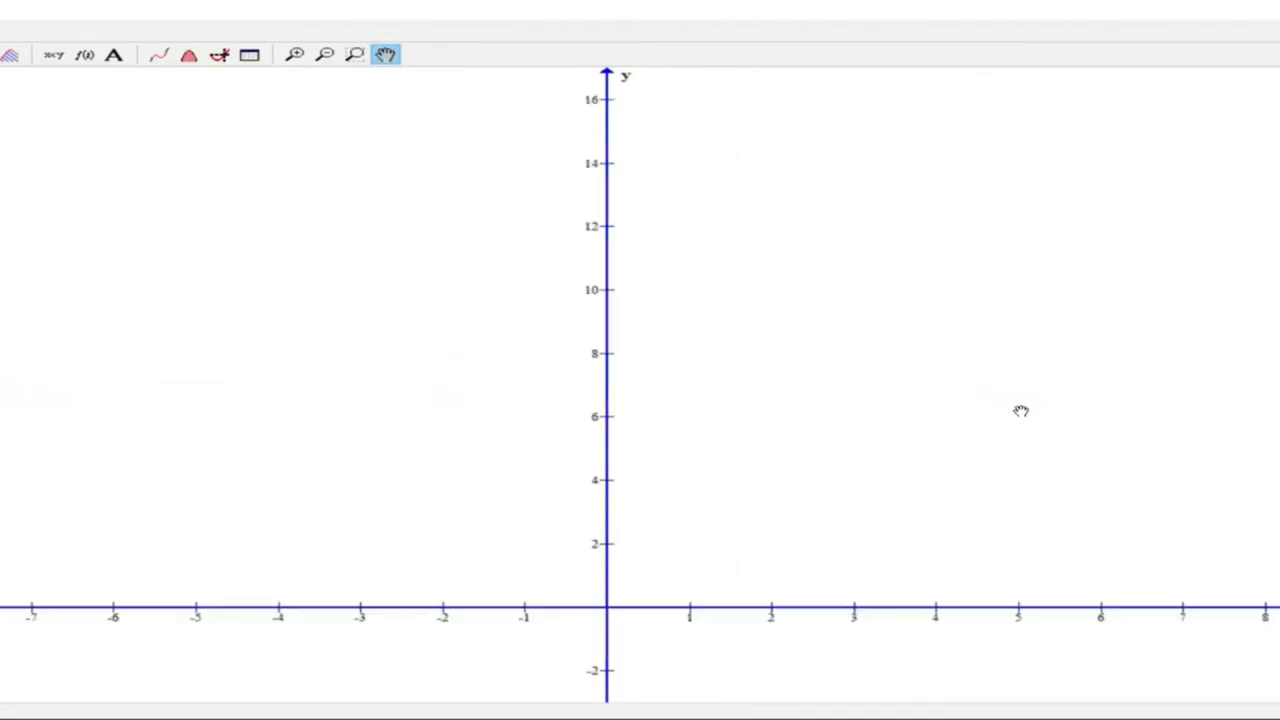
scroll(1020, 411, "down", 1)
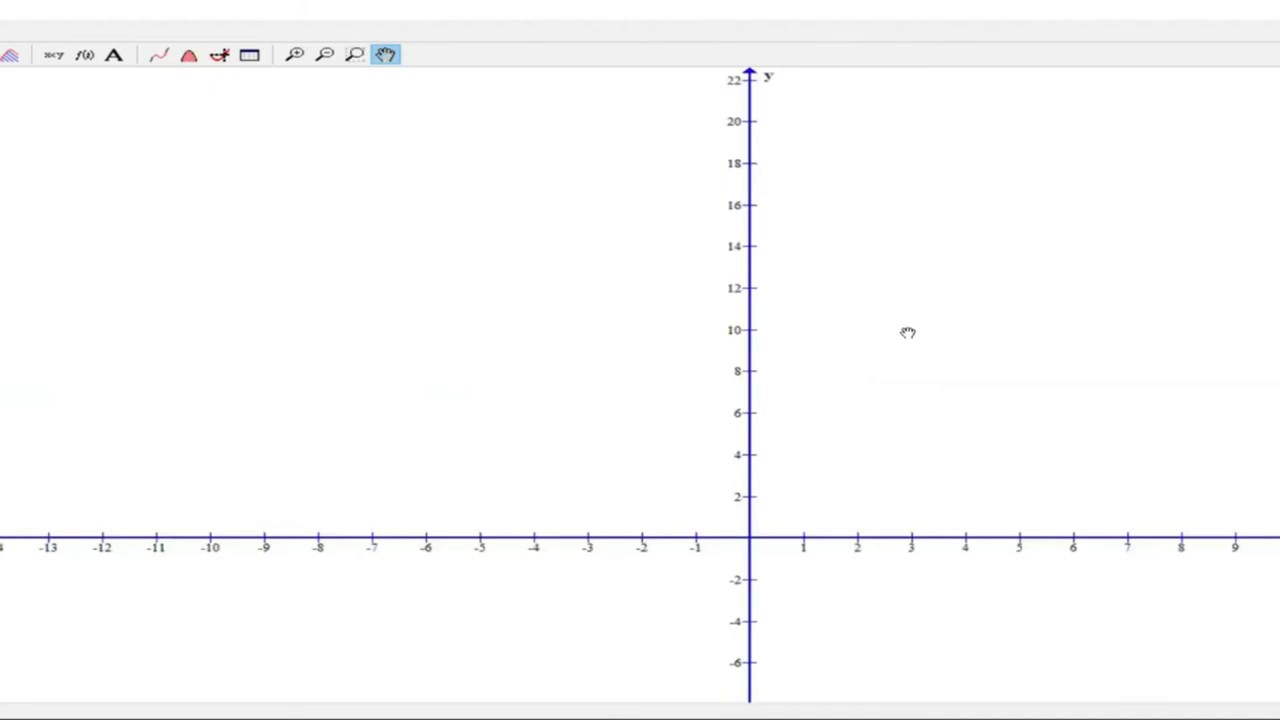
scroll(821, 376, "down", 1)
left_click_drag(821, 376, 570, 476)
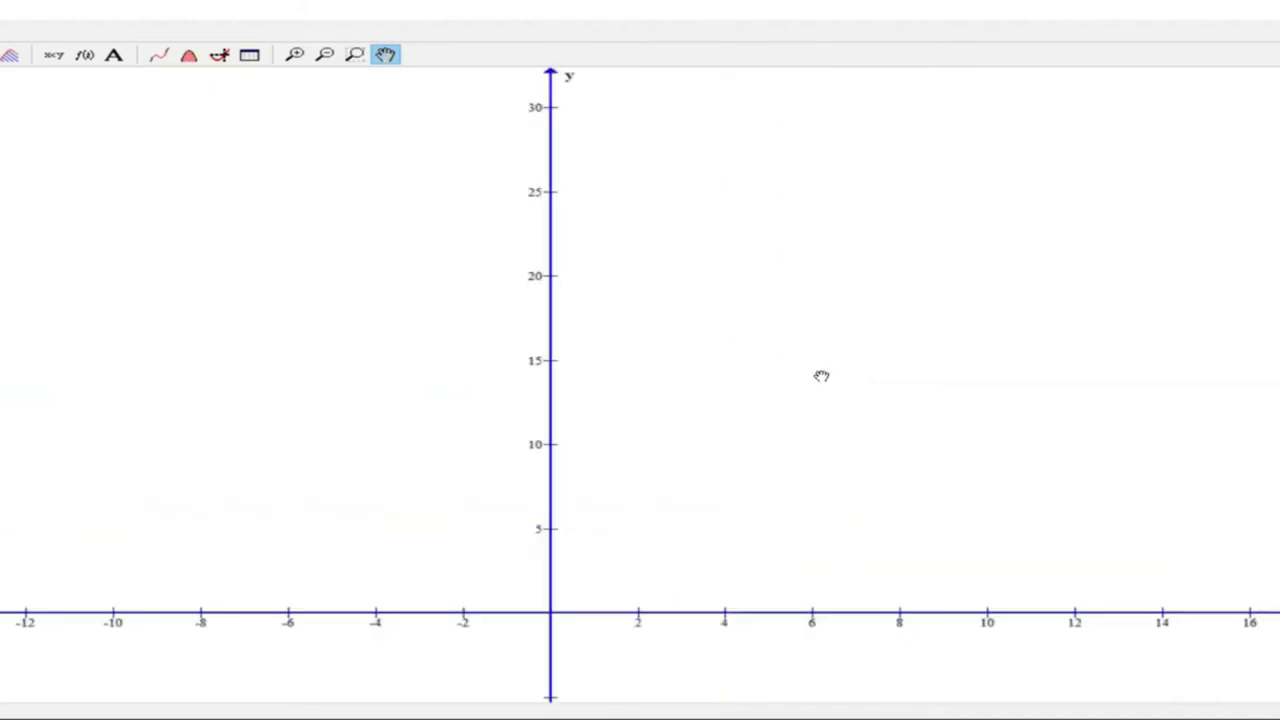
scroll(821, 376, "down", 1)
scroll(583, 391, "down", 1)
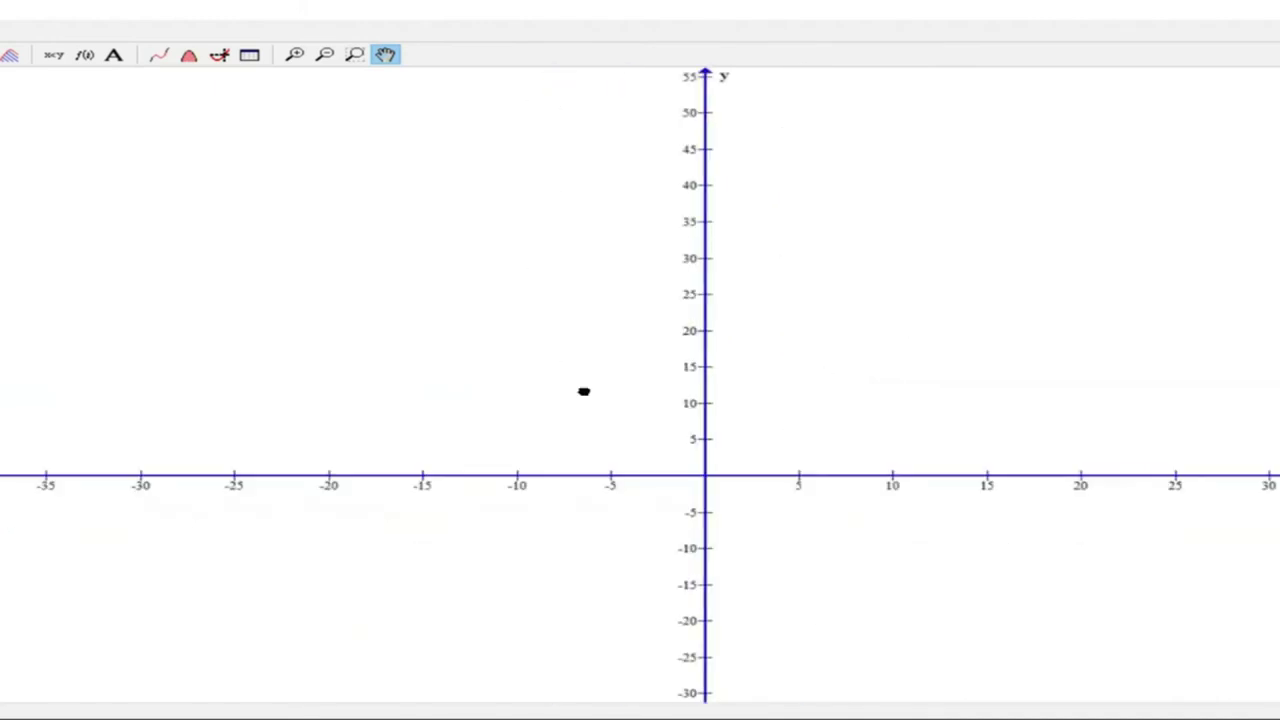
left_click_drag(639, 349, 581, 429)
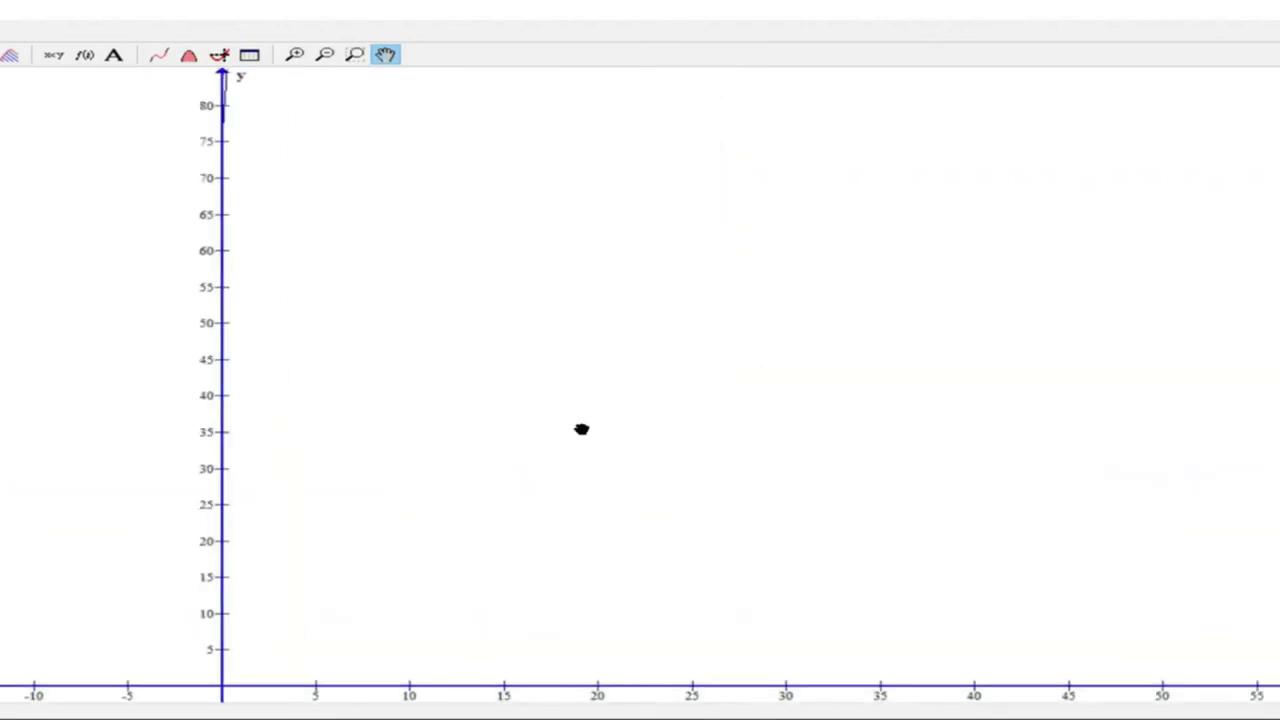
scroll(581, 429, "down", 1)
scroll(581, 429, "down", 1)
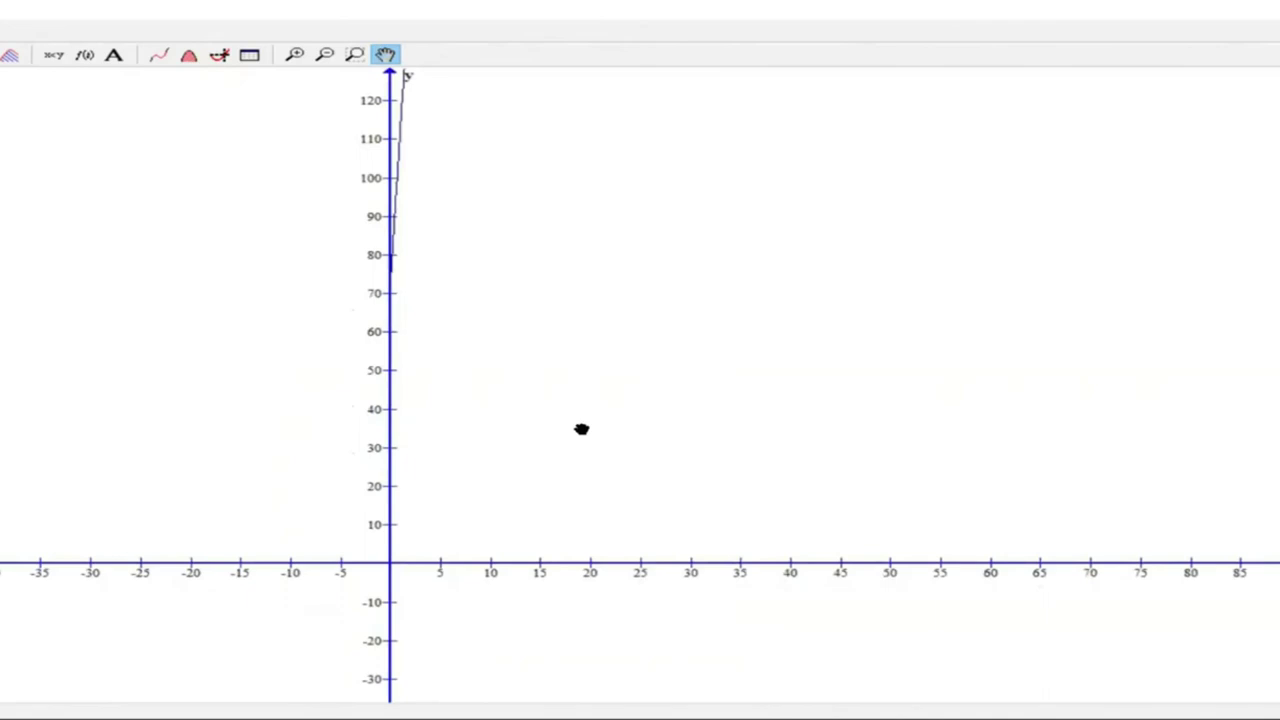
scroll(581, 429, "down", 1)
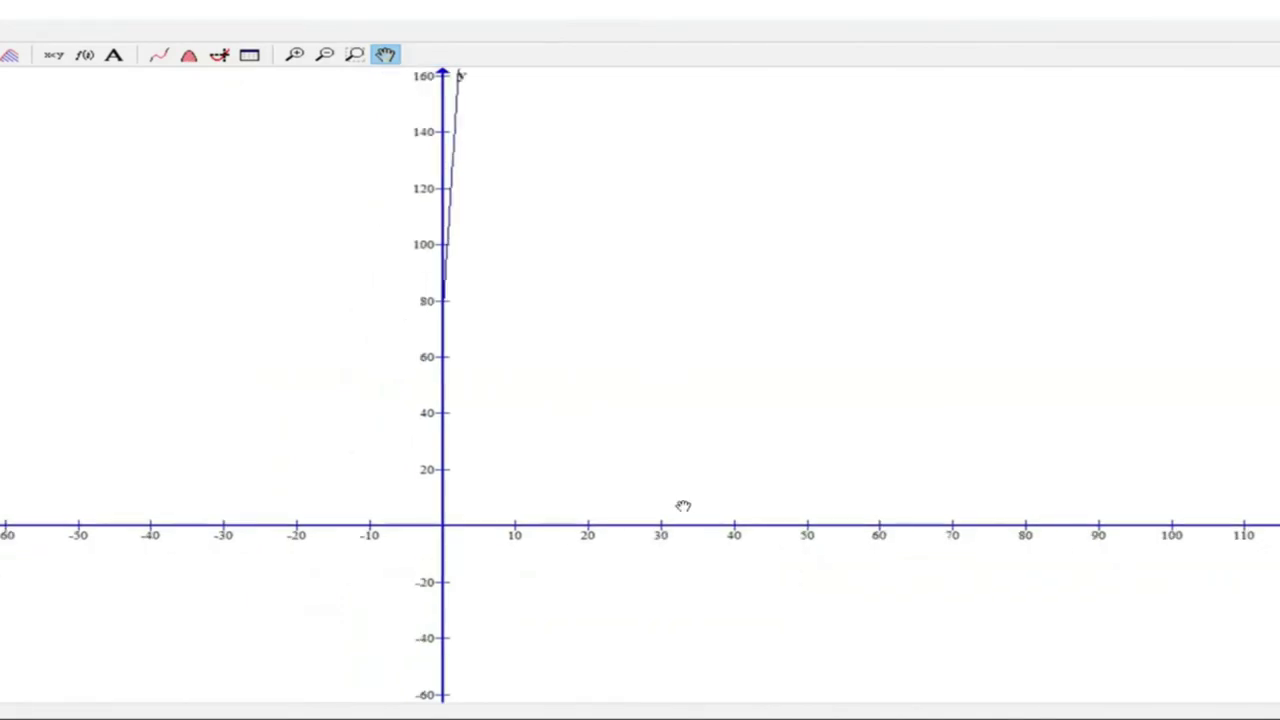
scroll(620, 372, "down", 1)
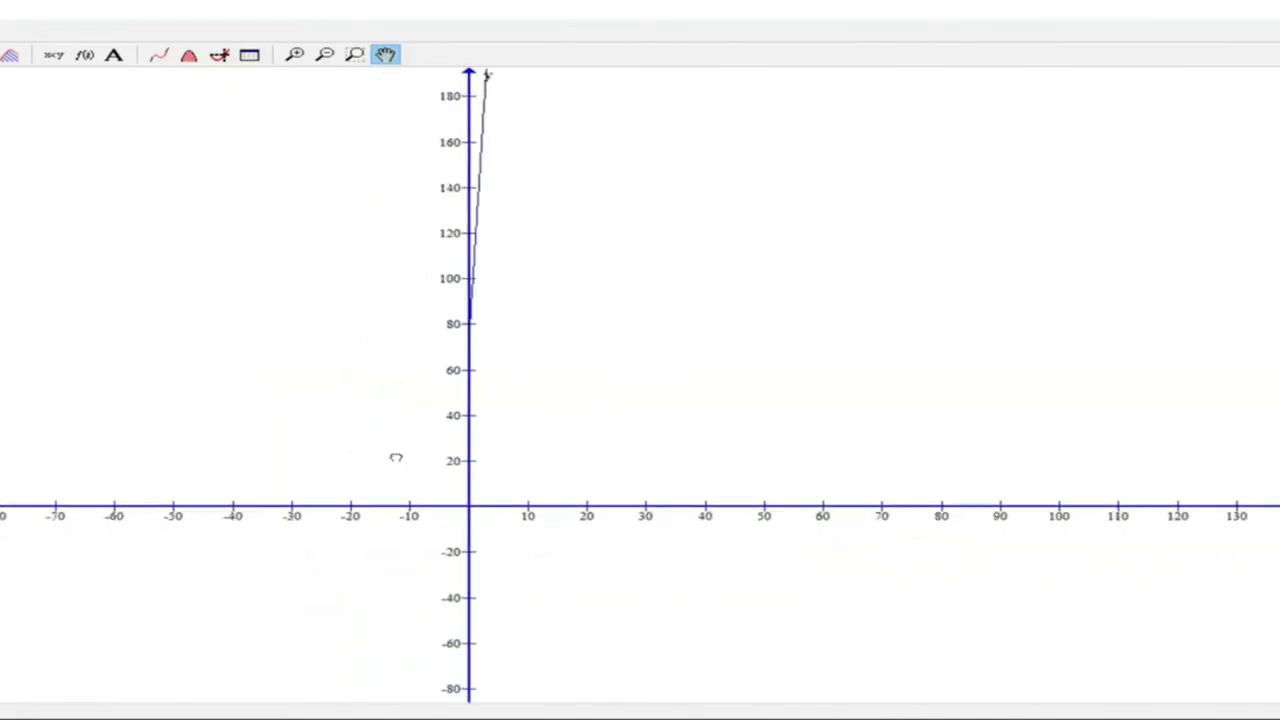
left_click_drag(398, 457, 408, 462)
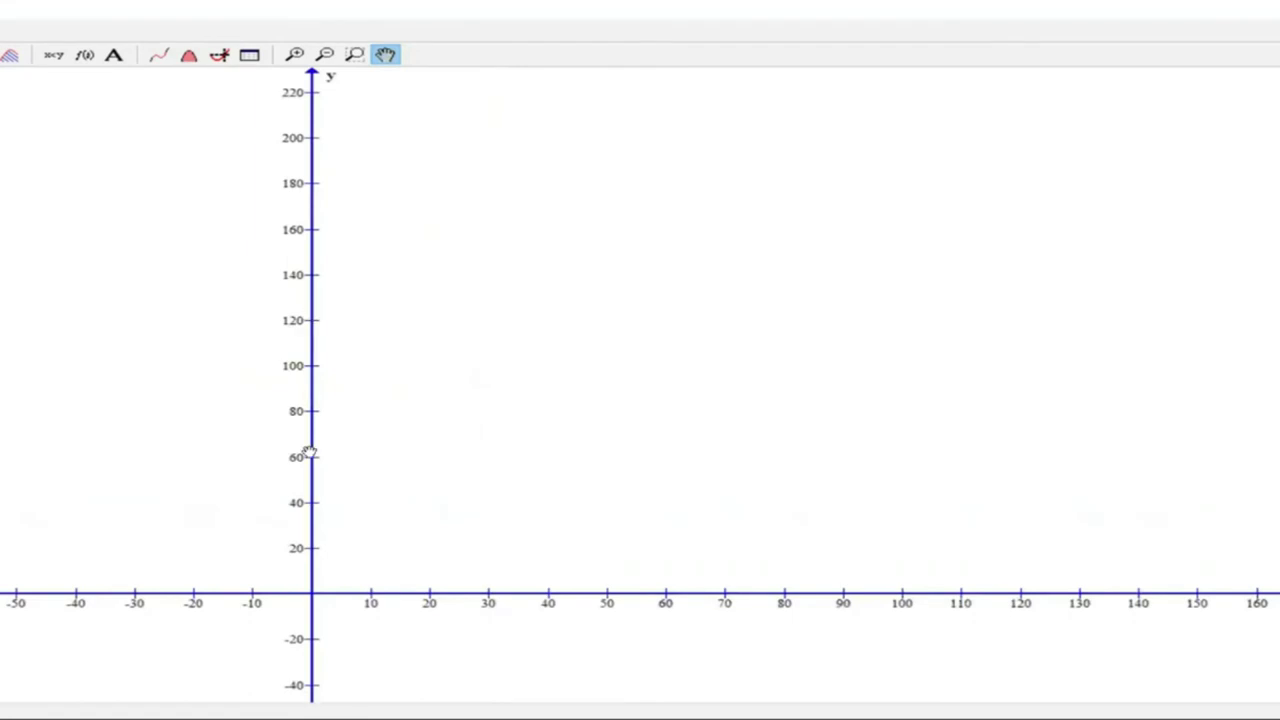
left_click_drag(380, 383, 309, 451)
left_click_drag(263, 357, 281, 365)
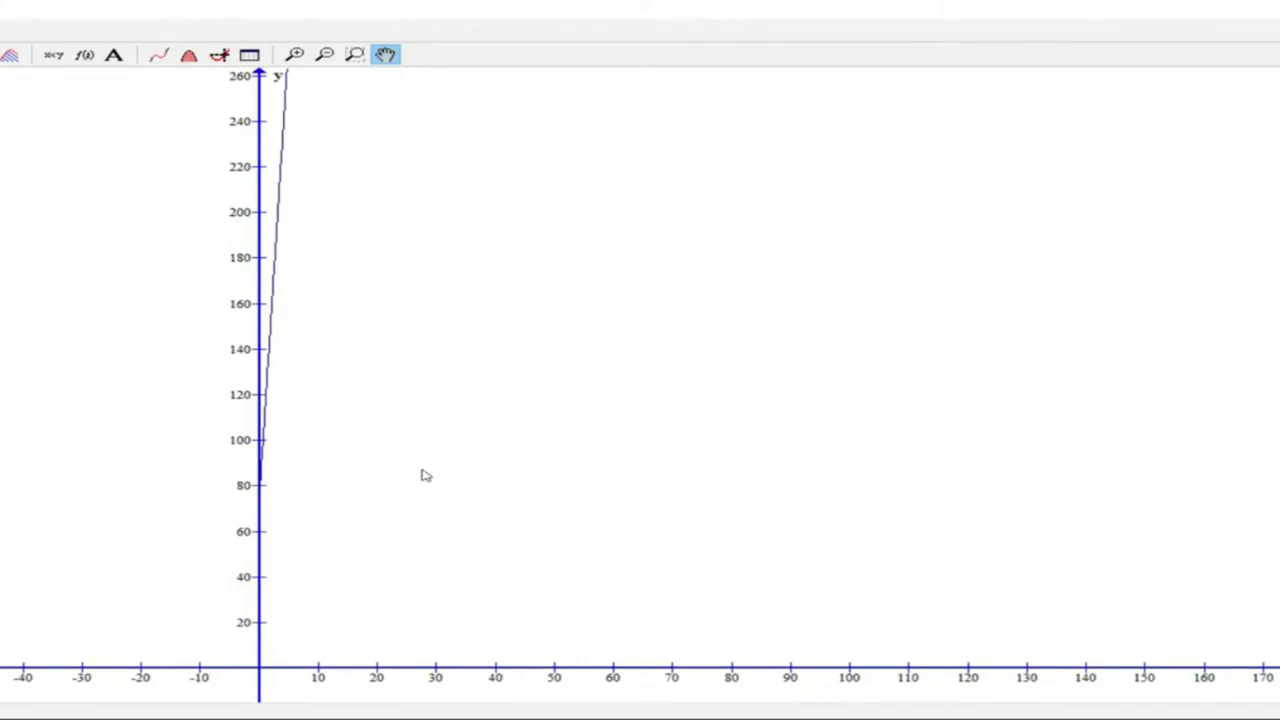
Switch to the worksheet and enter 255 in red text as the answer to question (c)(i).
key("alt+Tab")
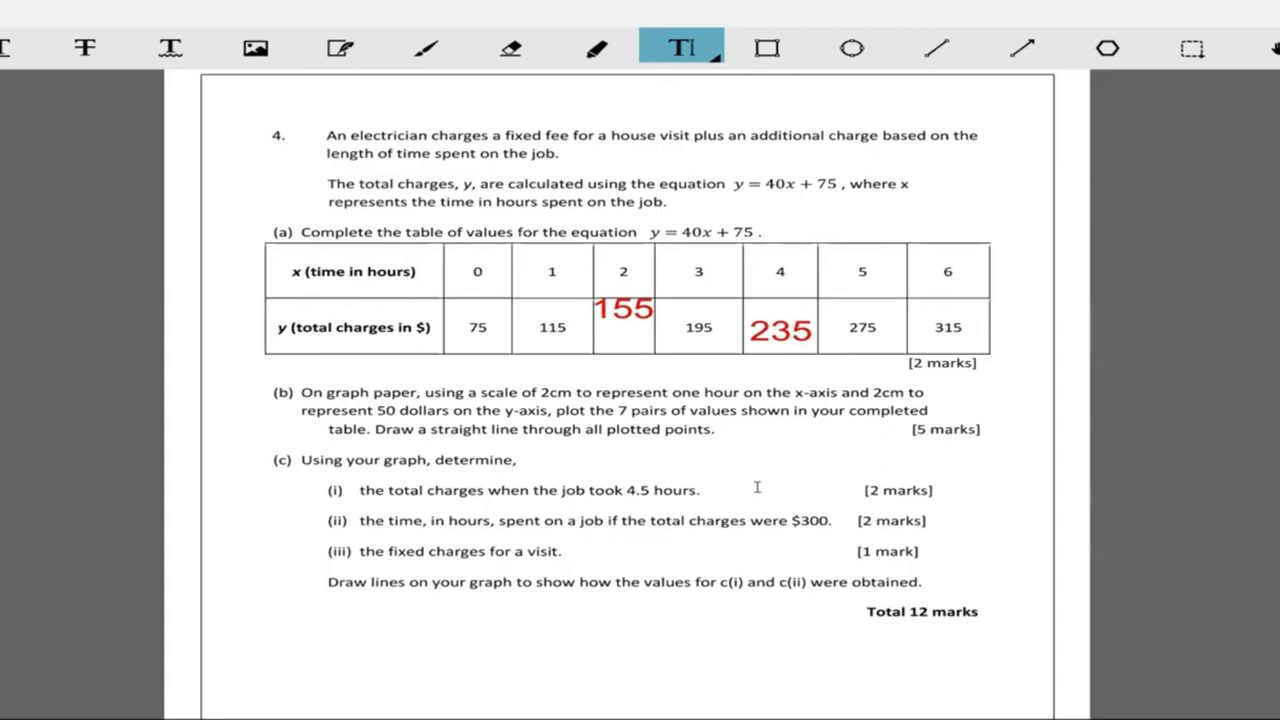
type("255")
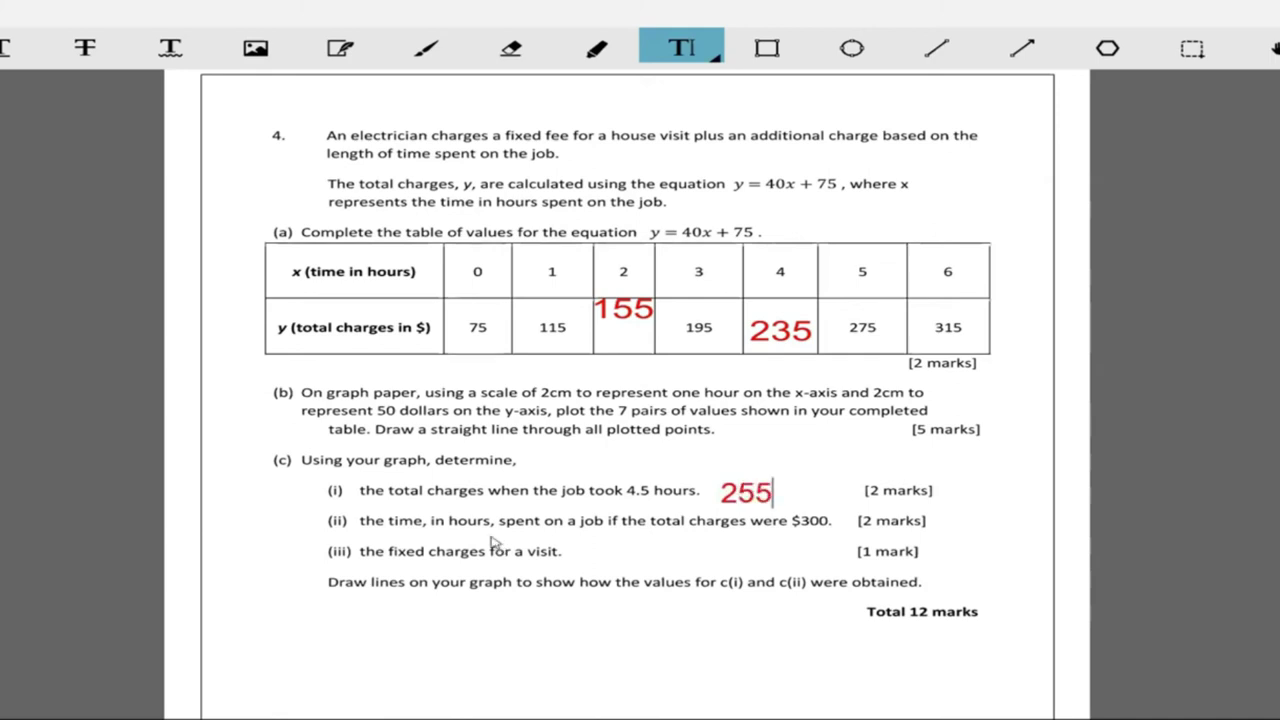
left_click(1066, 134)
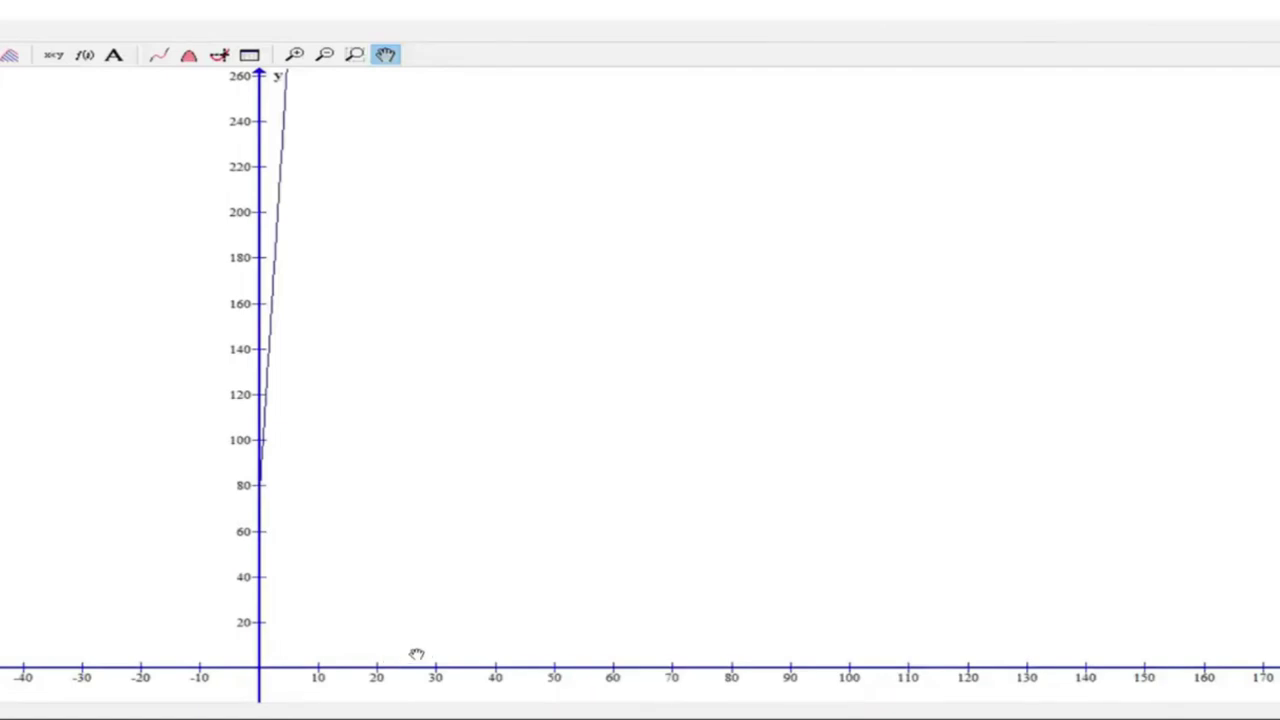
Return to Graph and examine the line from the origin upward to read the hours for a $300 charge.
left_click_drag(417, 654, 429, 657)
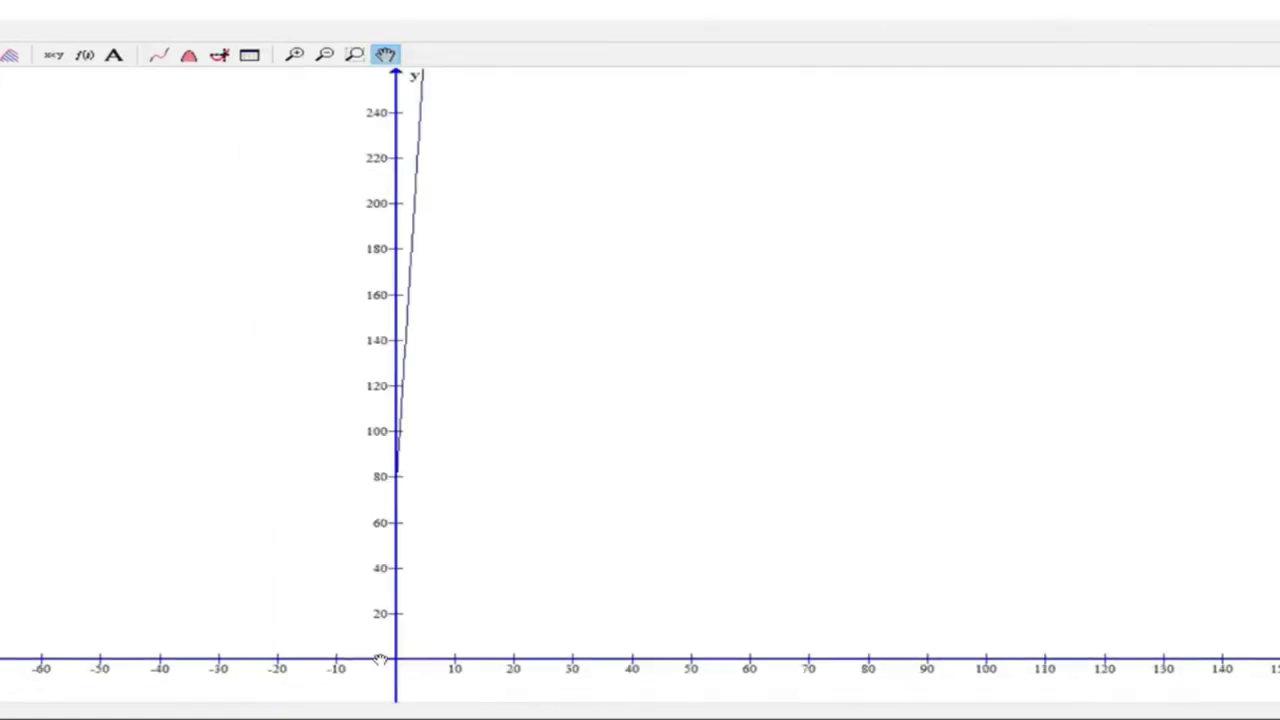
scroll(380, 660, "up", 2)
scroll(428, 670, "up", 1)
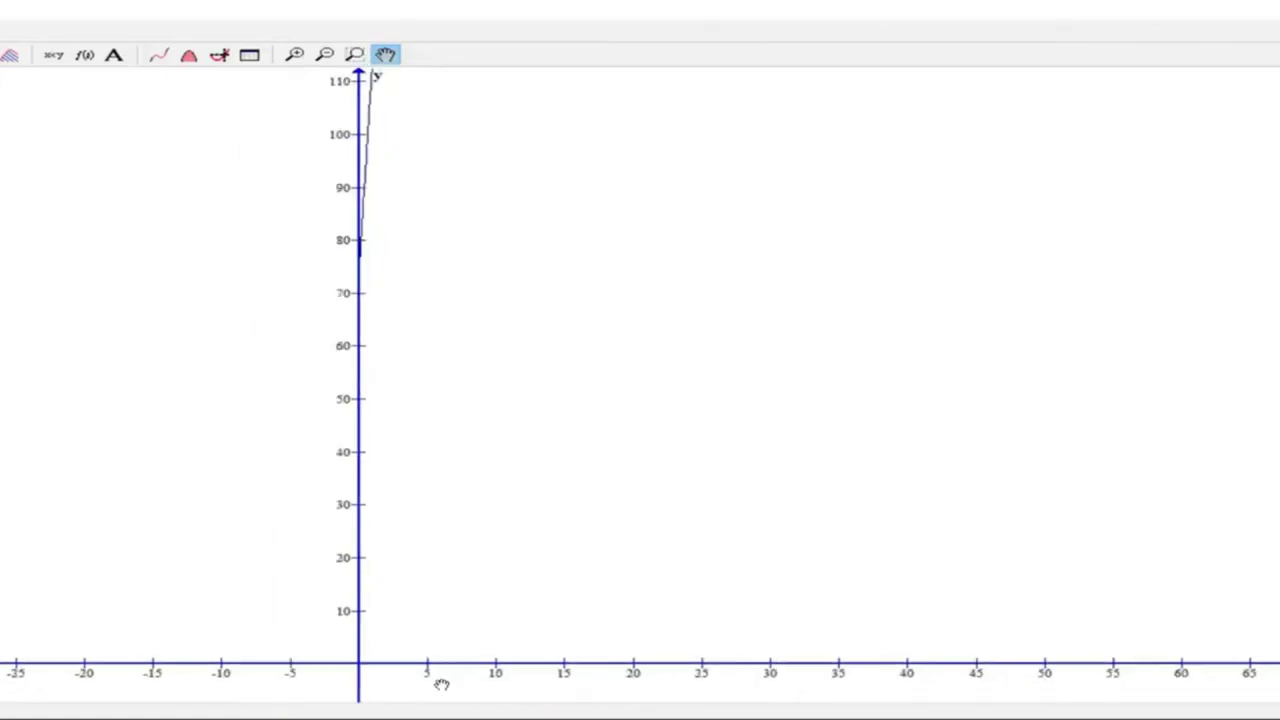
scroll(424, 665, "up", 1)
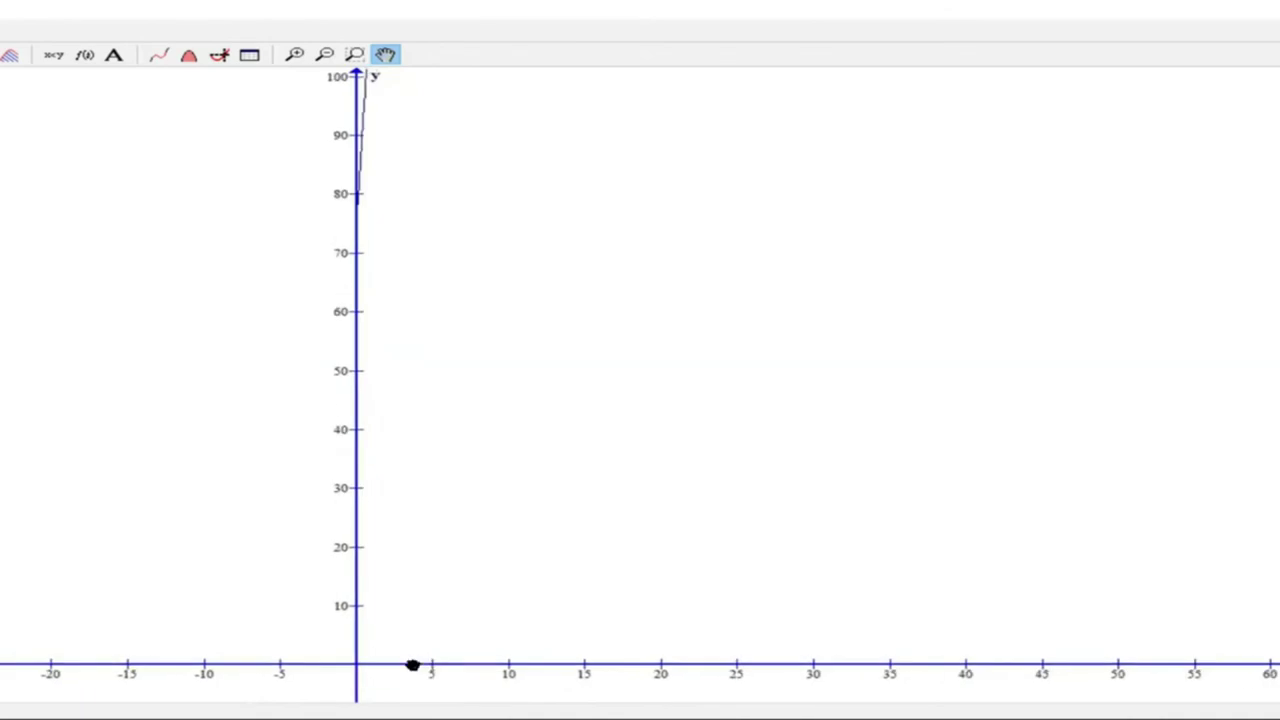
scroll(457, 666, "up", 2)
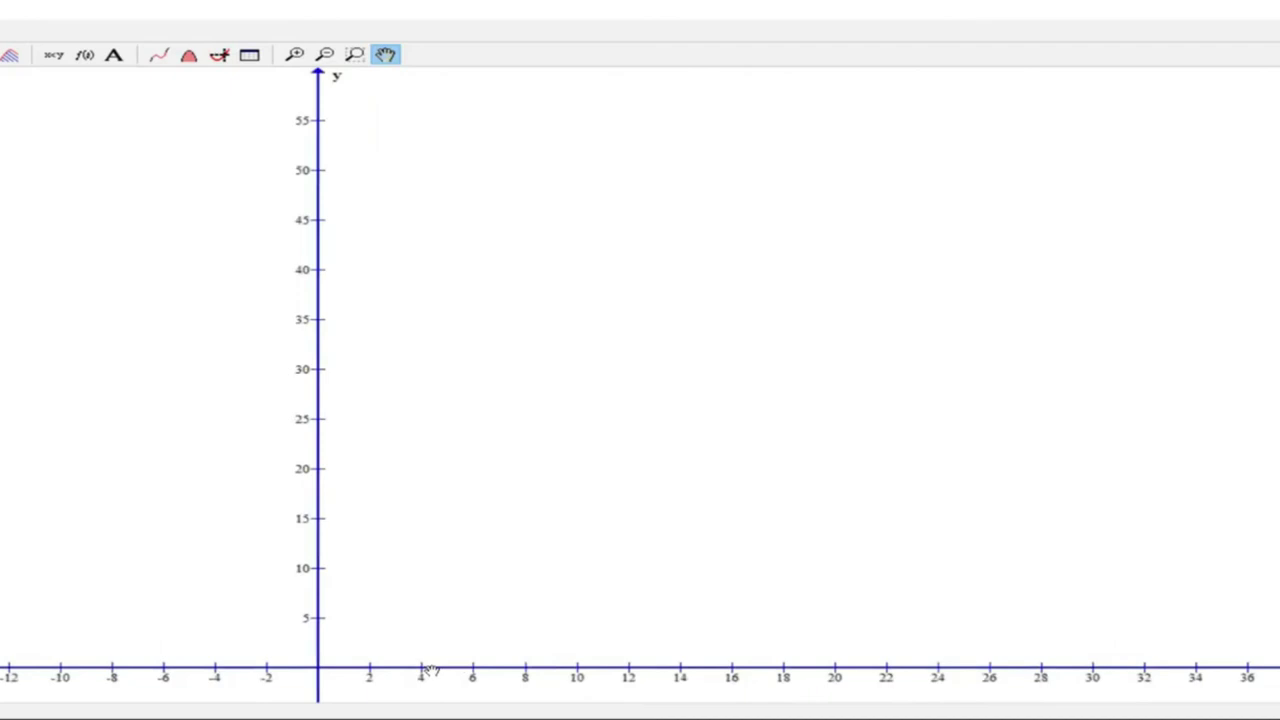
scroll(428, 668, "up", 2)
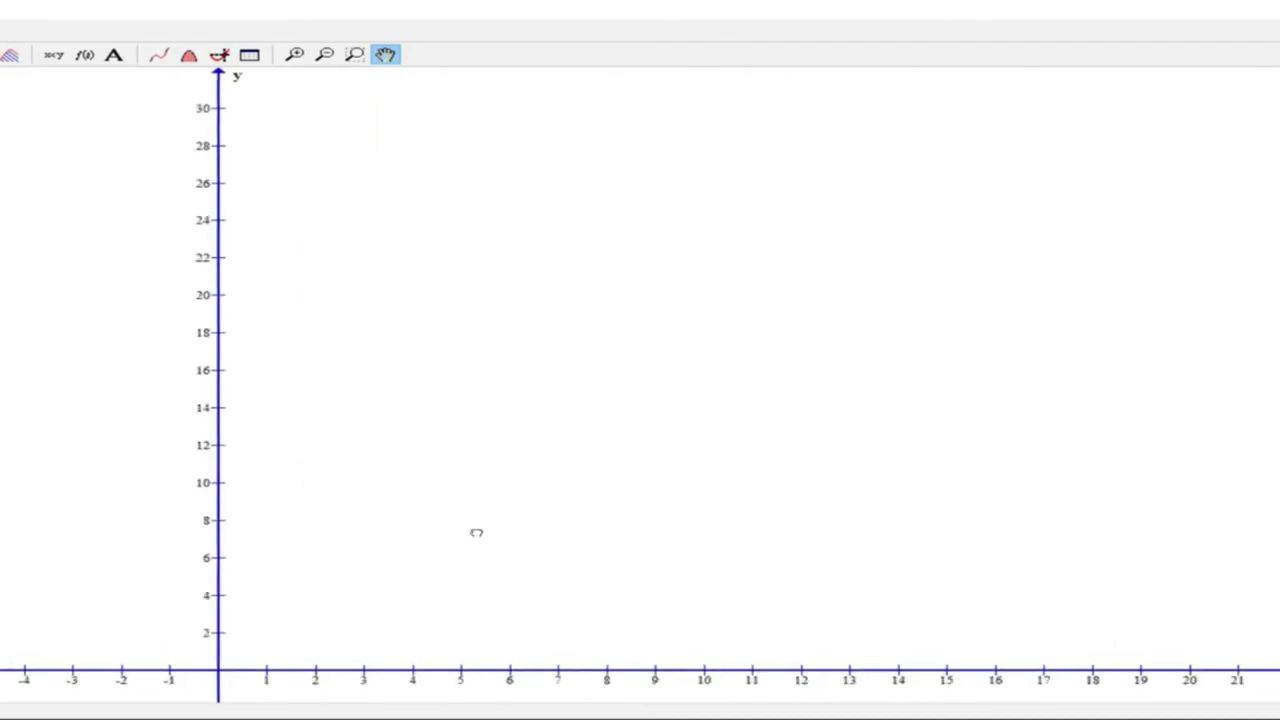
left_click_drag(489, 187, 531, 673)
left_click_drag(500, 386, 504, 536)
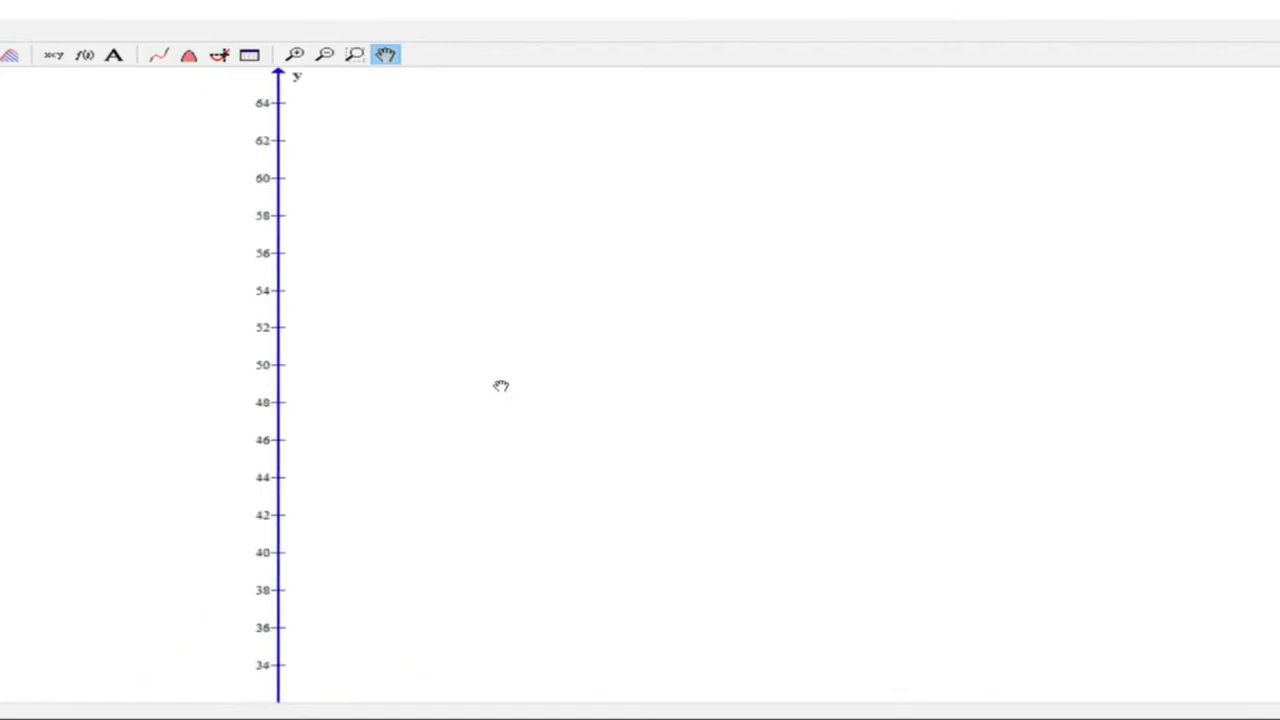
scroll(407, 292, "down", 2)
scroll(406, 290, "down", 1)
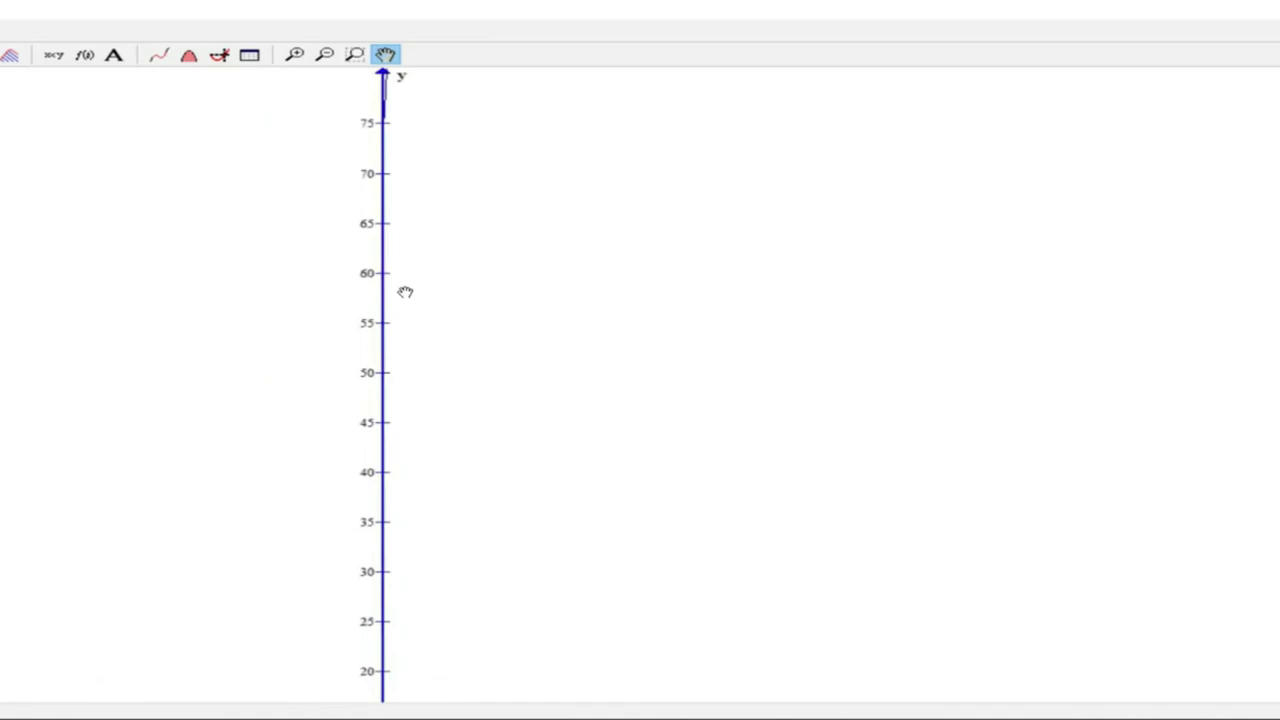
scroll(243, 234, "down", 1)
scroll(415, 235, "down", 1)
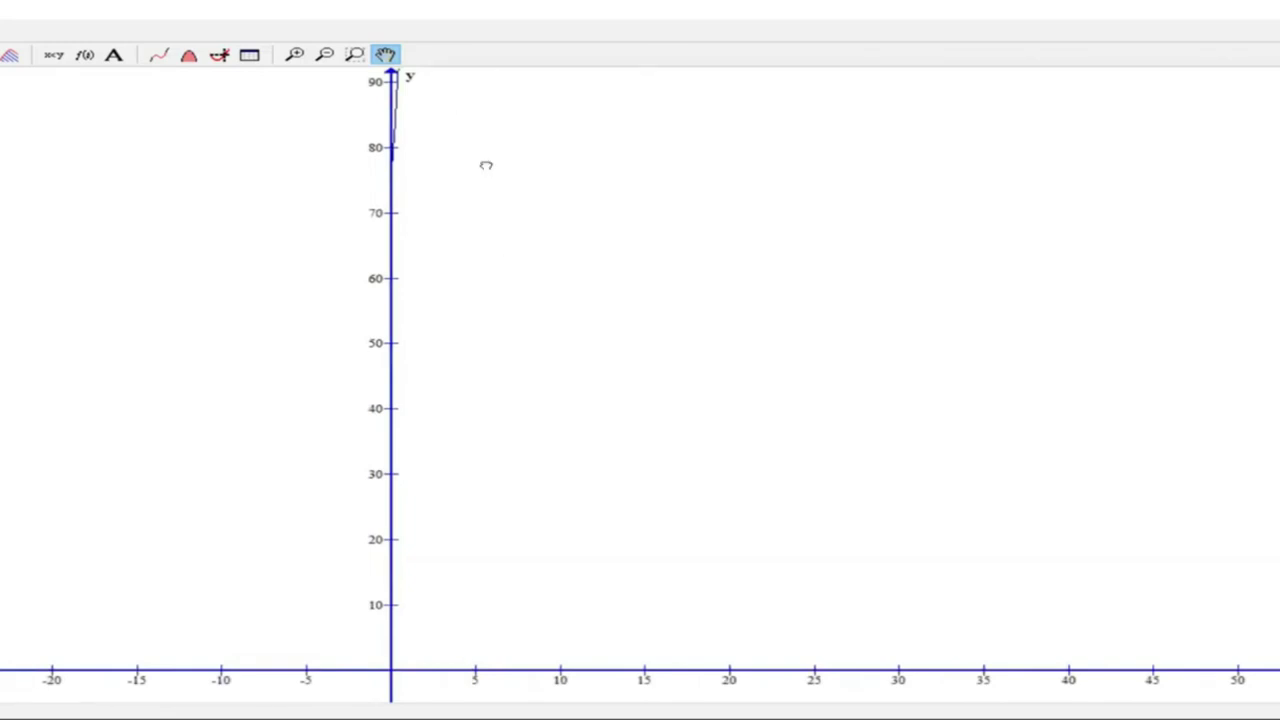
left_click_drag(511, 324, 523, 469)
left_click_drag(574, 192, 609, 480)
left_click_drag(634, 263, 651, 386)
left_click_drag(656, 451, 660, 474)
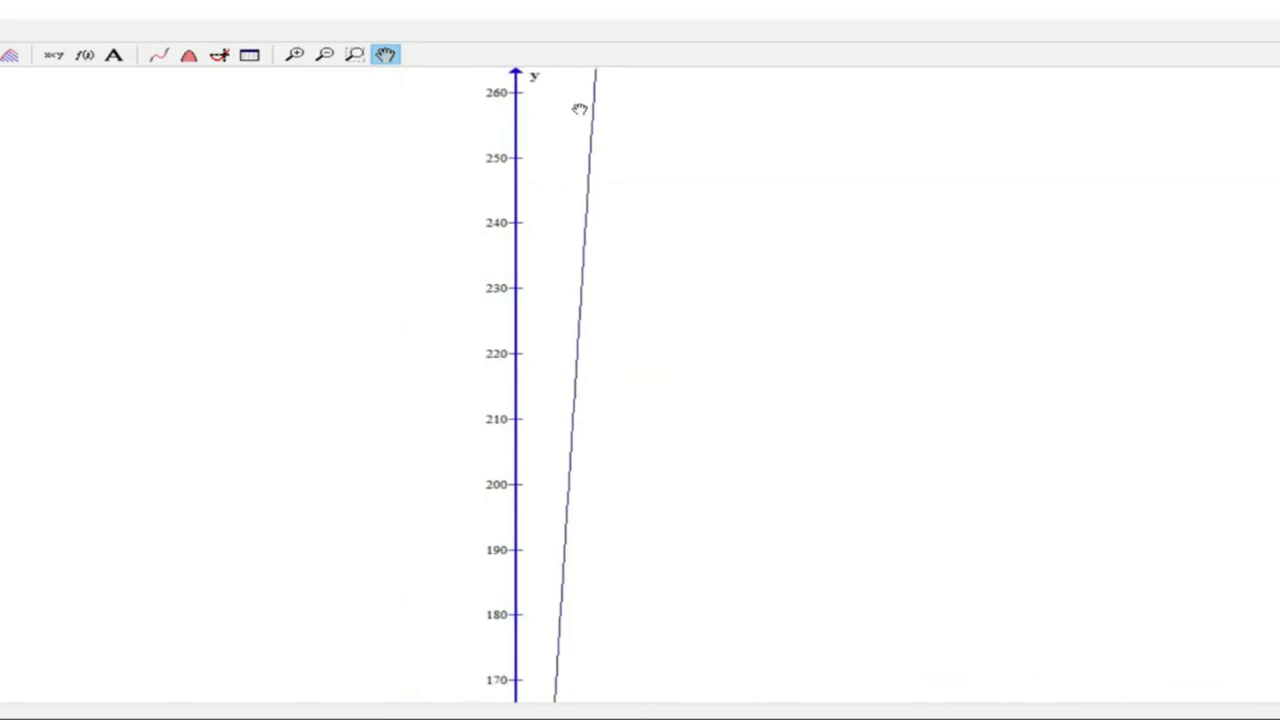
left_click_drag(601, 137, 602, 222)
Switch to the worksheet, enter 5.6 HRS for question (c)(ii), and place the text in the margin before its number.
key("alt+Tab")
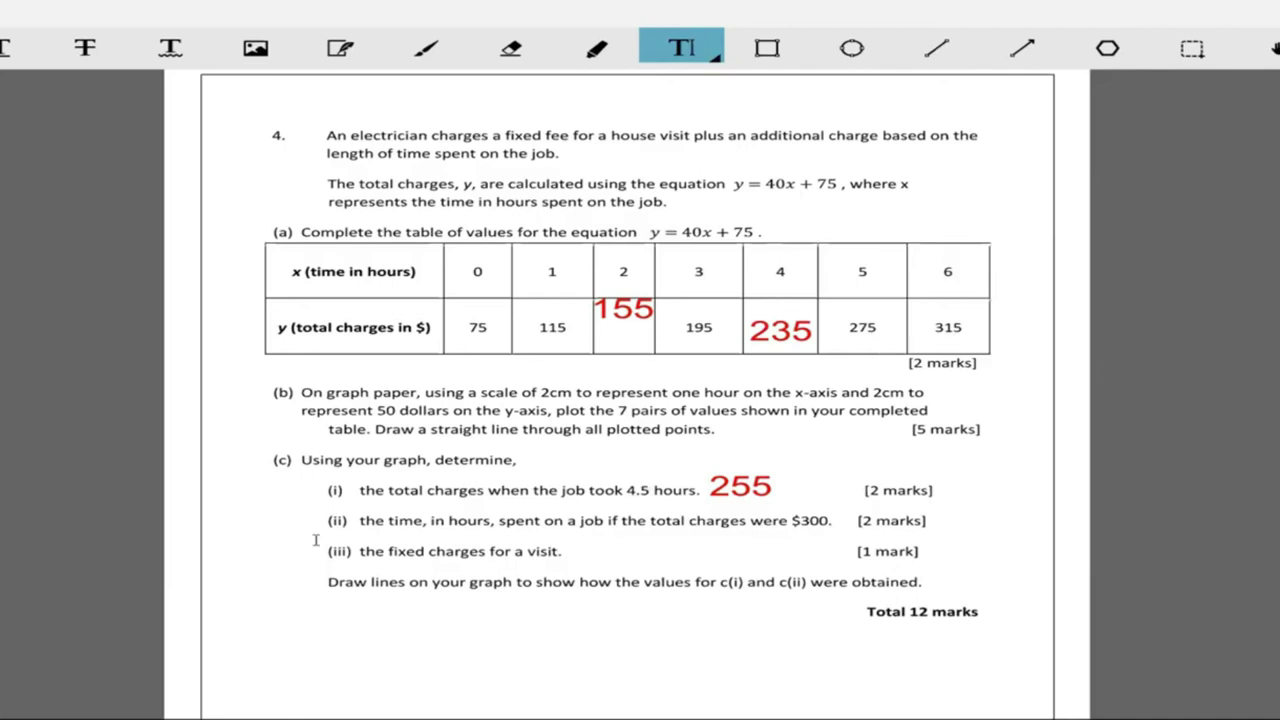
type("5.6 HRS")
left_click(327, 511)
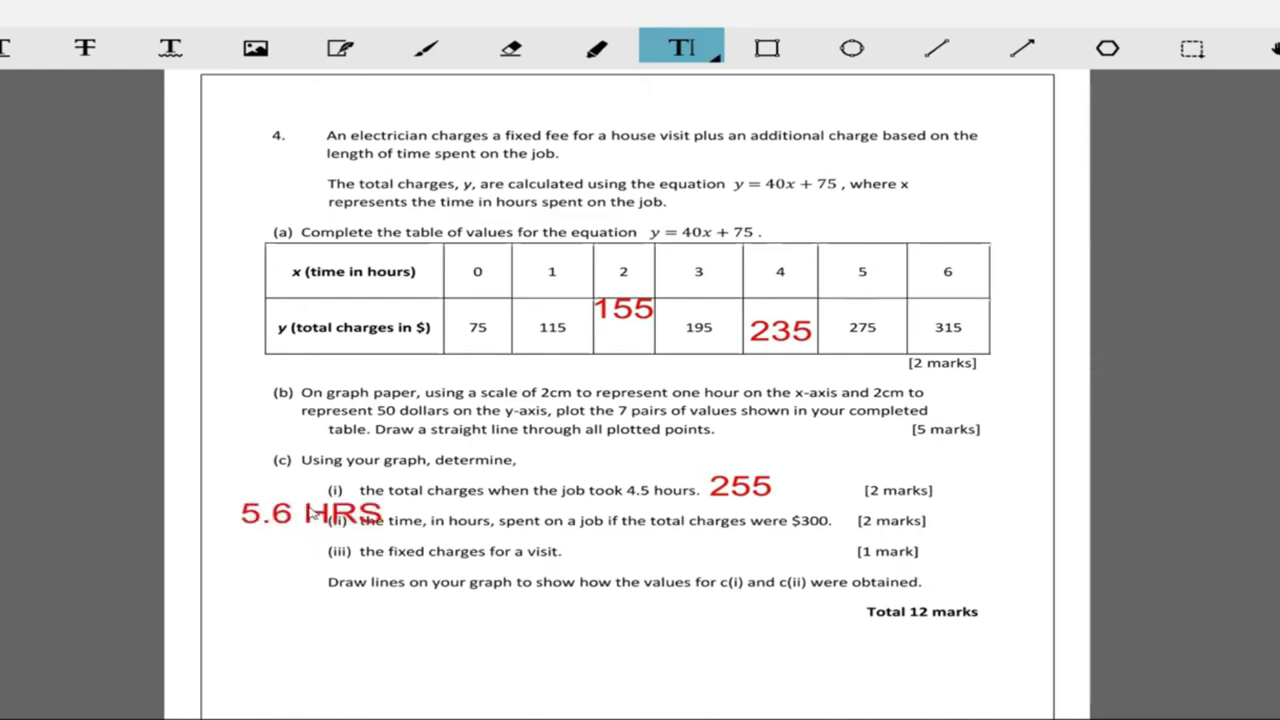
left_click(236, 512)
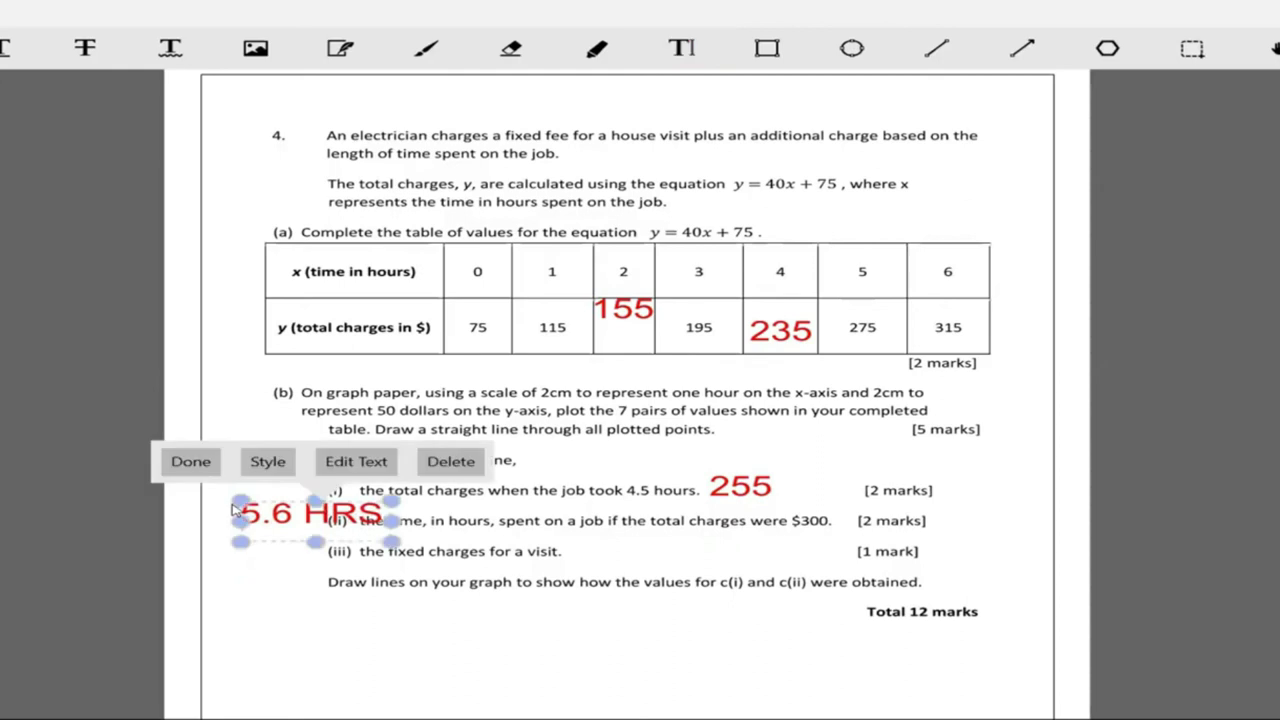
left_click_drag(272, 502, 275, 507)
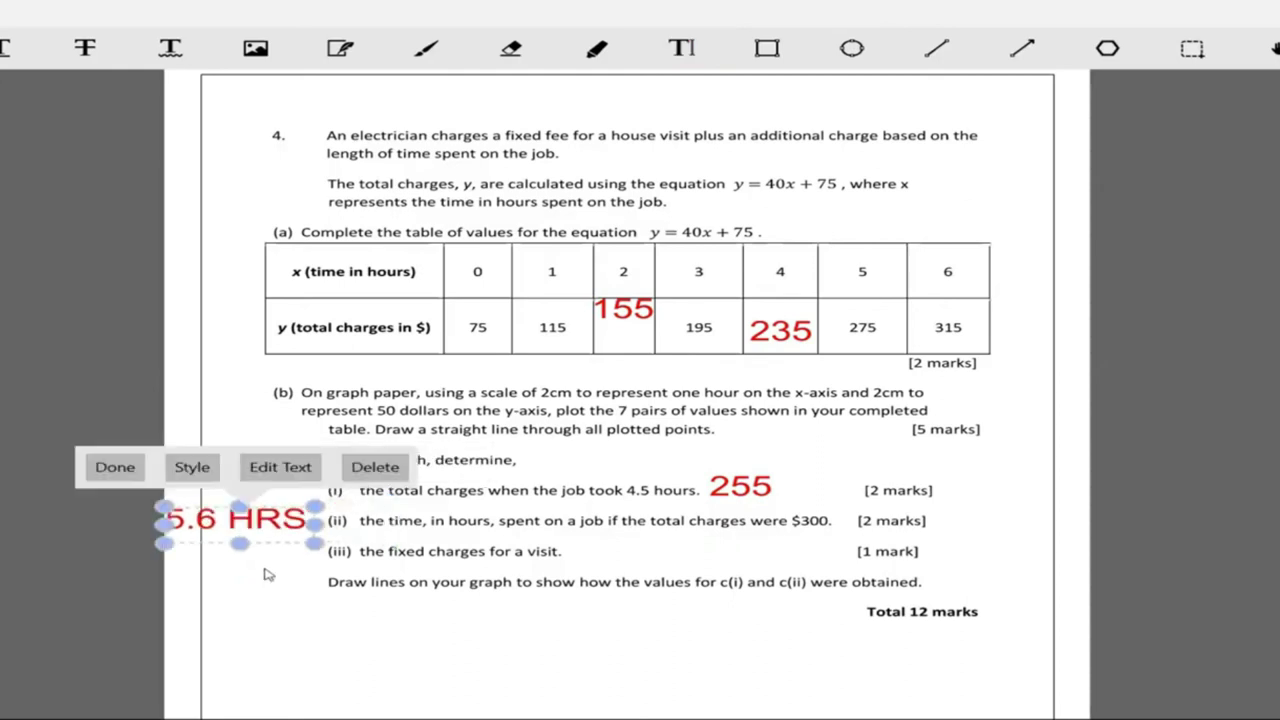
left_click(445, 562)
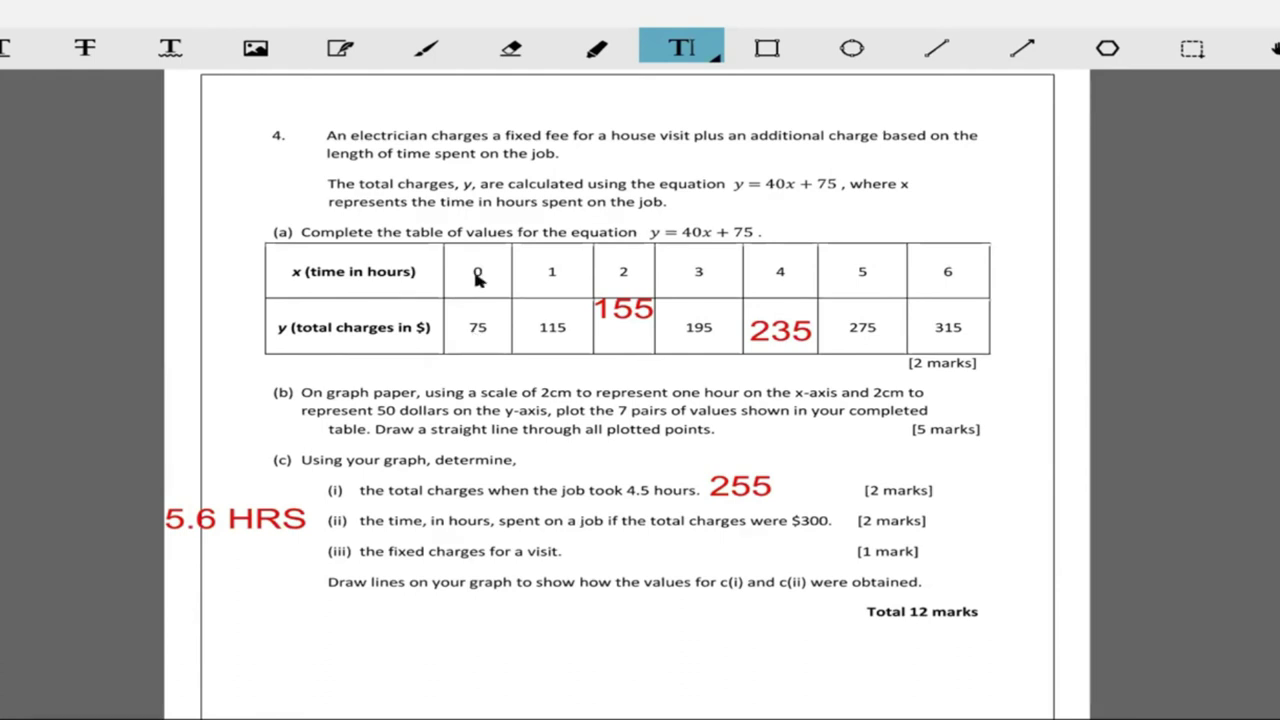
Enter 75 as the fixed-charge answer after question (c)(iii) and select its text.
left_click(578, 556)
type("75")
key("ctrl+a")
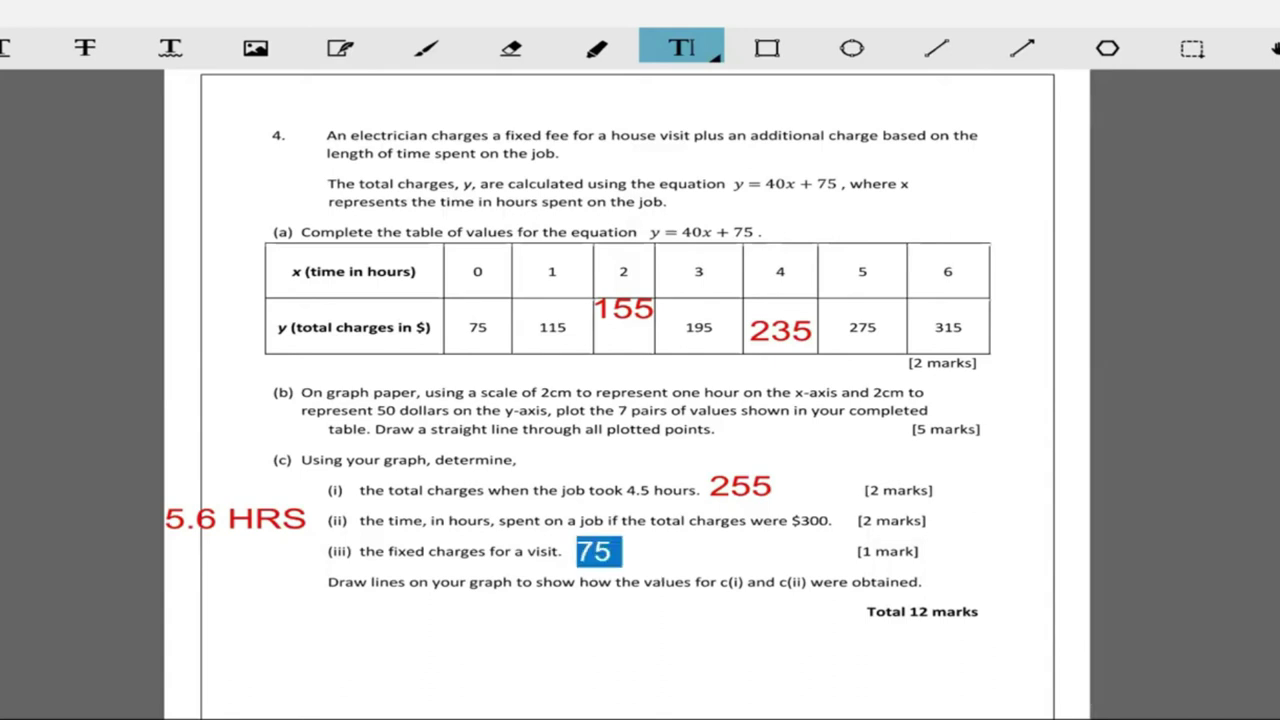